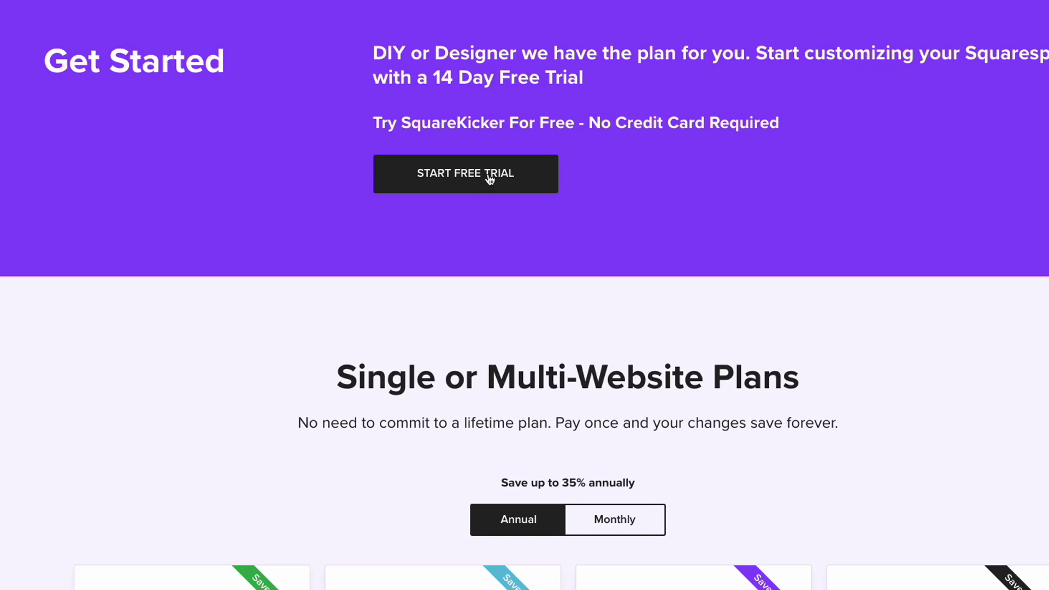
# Step: Start a SquareKicker free trial, and open the Code Injection settings of the Squarespace site
pyautogui.click(490, 179)
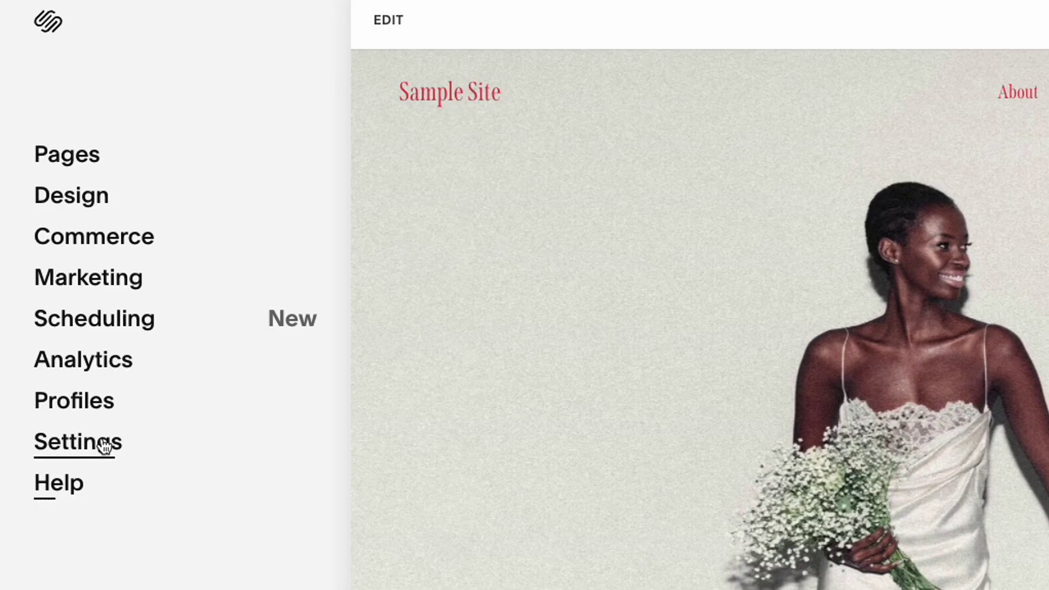
pyautogui.click(104, 445)
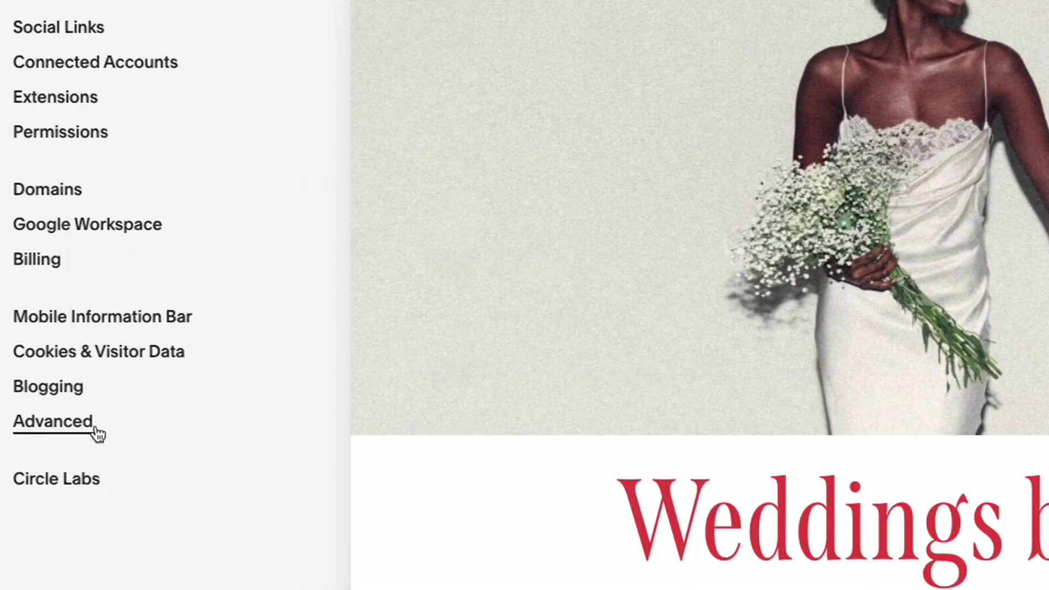
pyautogui.click(98, 434)
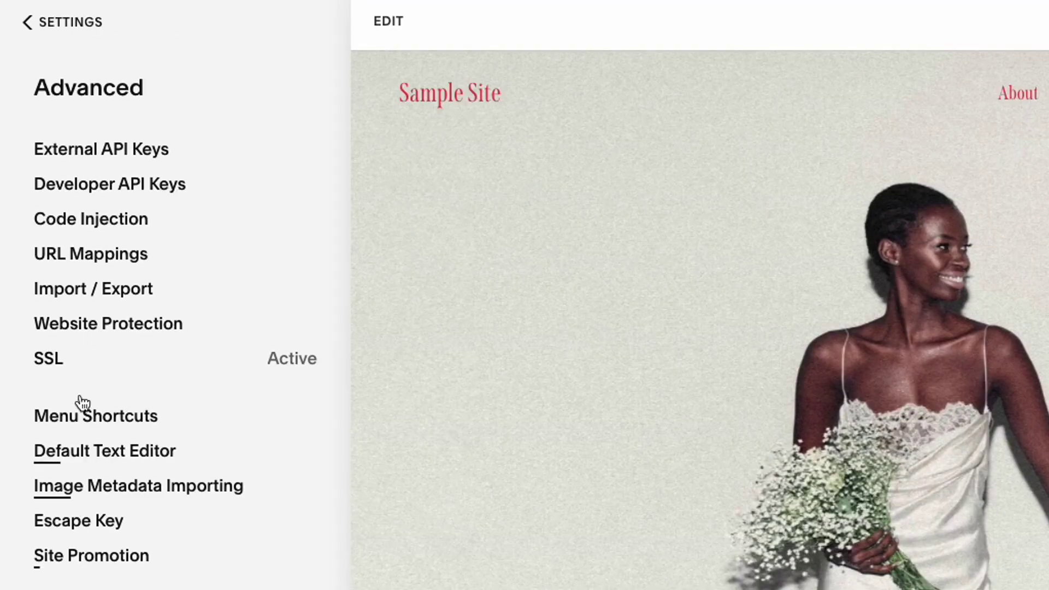
pyautogui.click(104, 224)
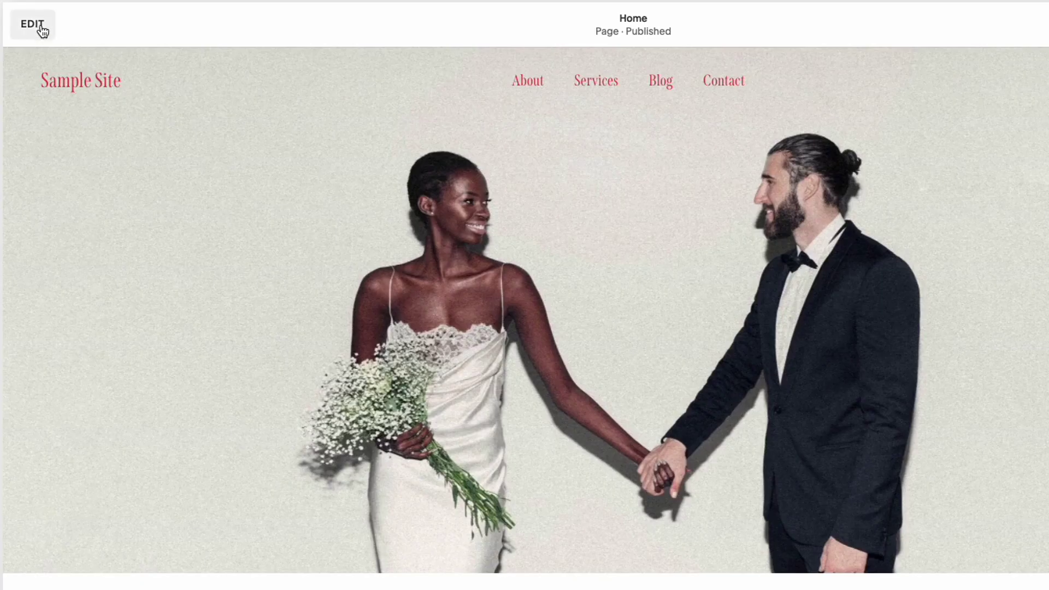
# Step: Start editing the Home page and select the large weddings heading below the couple's photo
pyautogui.click(38, 30)
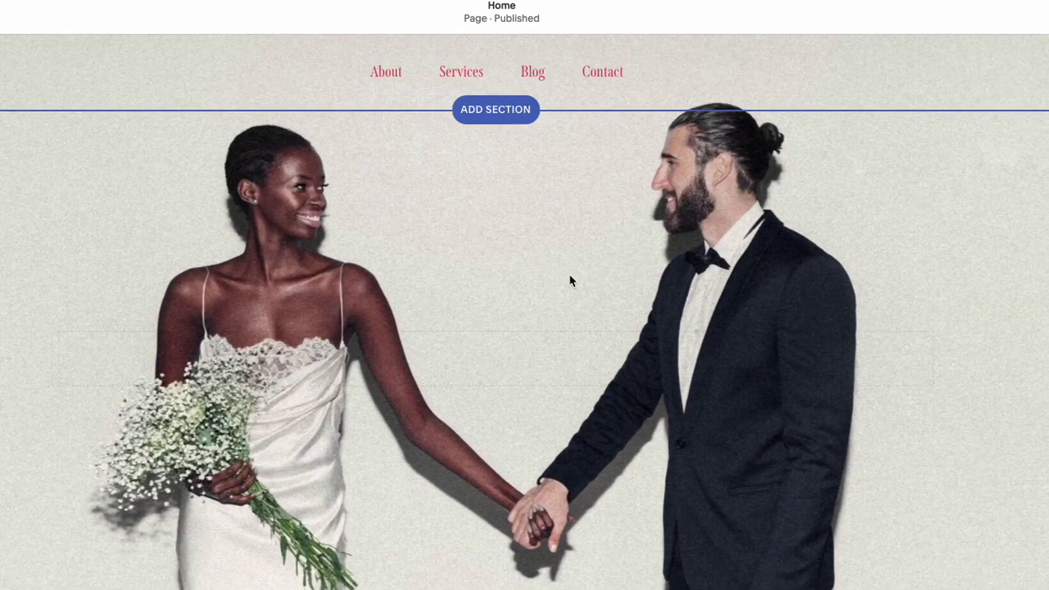
pyautogui.scroll(-4, 712, 273)
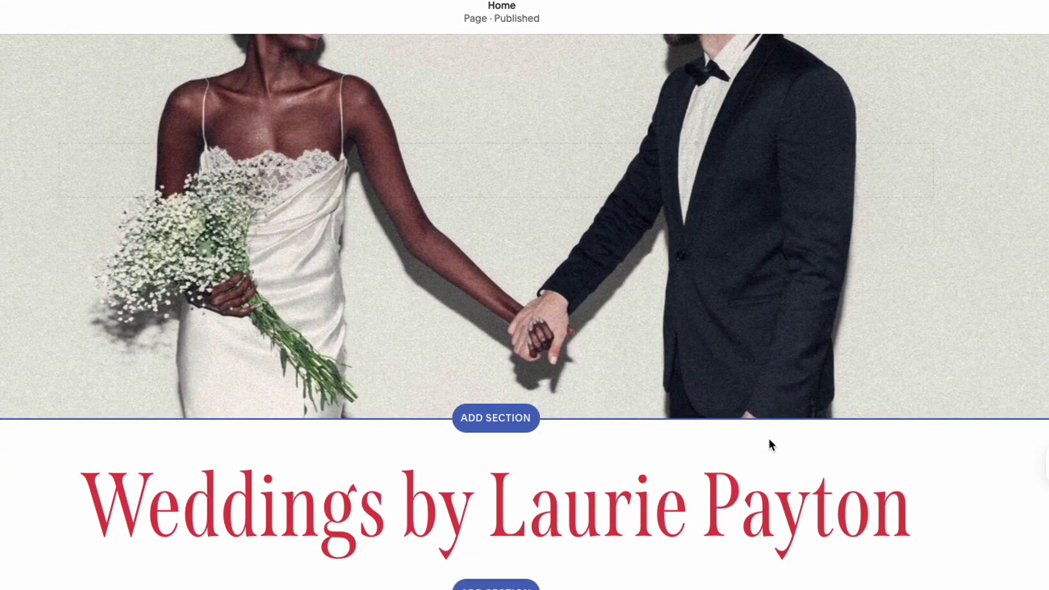
pyautogui.click(696, 500)
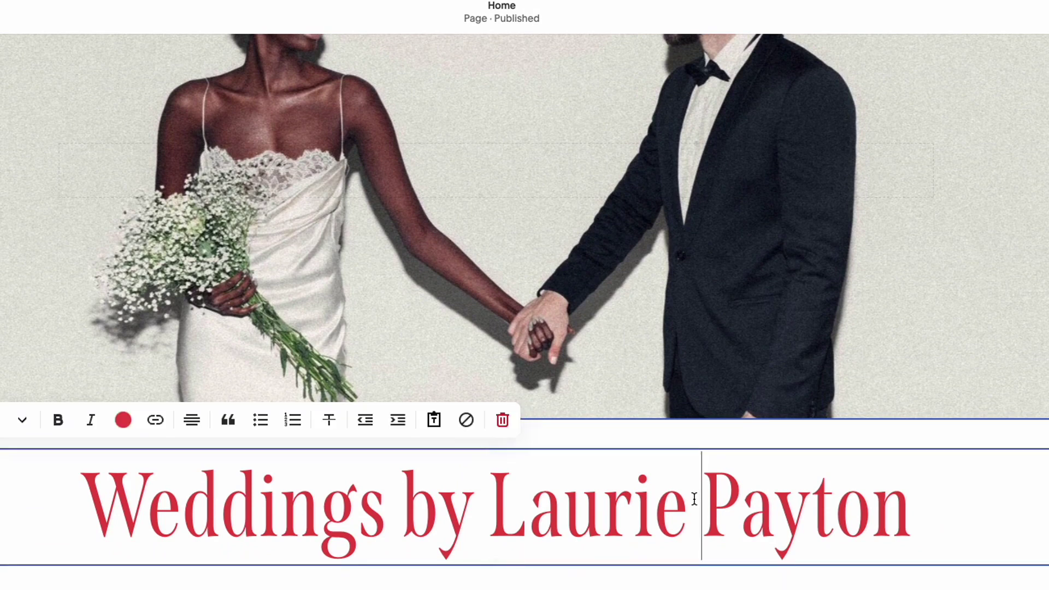
pyautogui.scroll(-5, 695, 500)
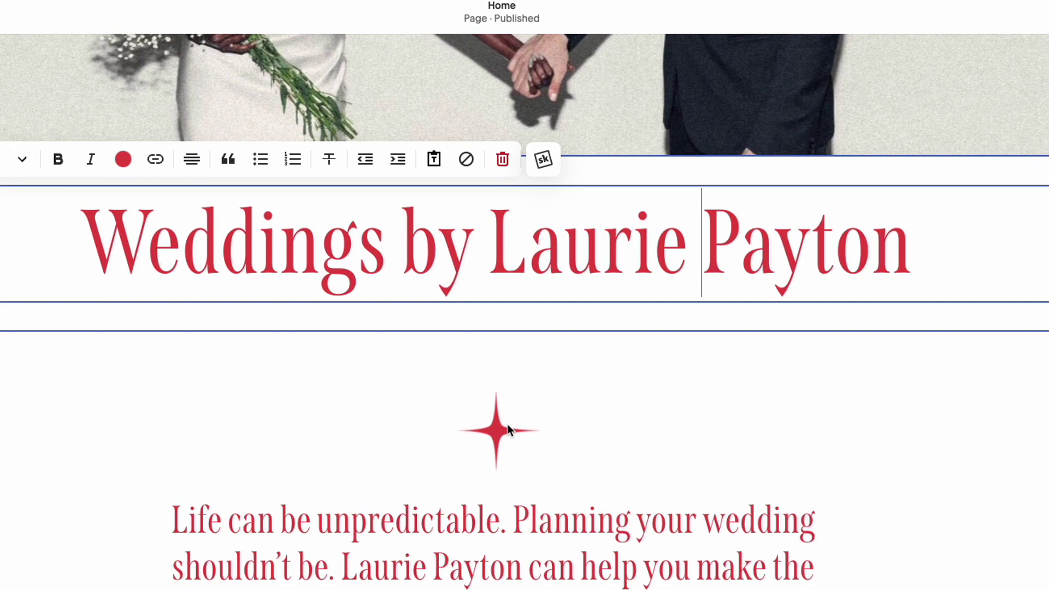
pyautogui.press('Left')
pyautogui.press('Left')
pyautogui.press('Left')
pyautogui.press('Left')
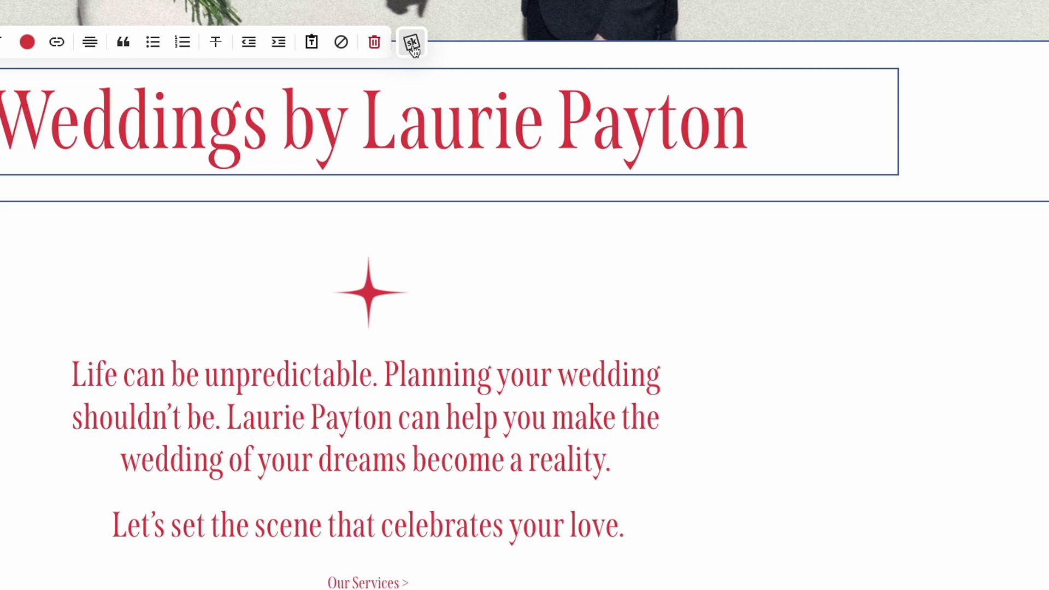
# Step: Look through the SquareKicker Design, Advanced and Presets options of the heading's text block
pyautogui.click(412, 48)
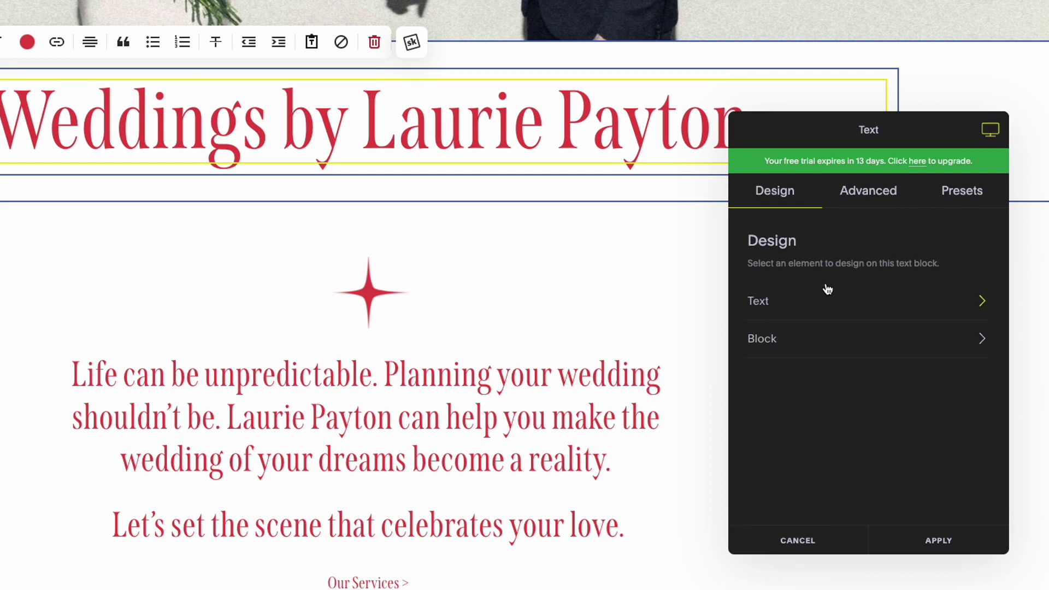
pyautogui.click(850, 201)
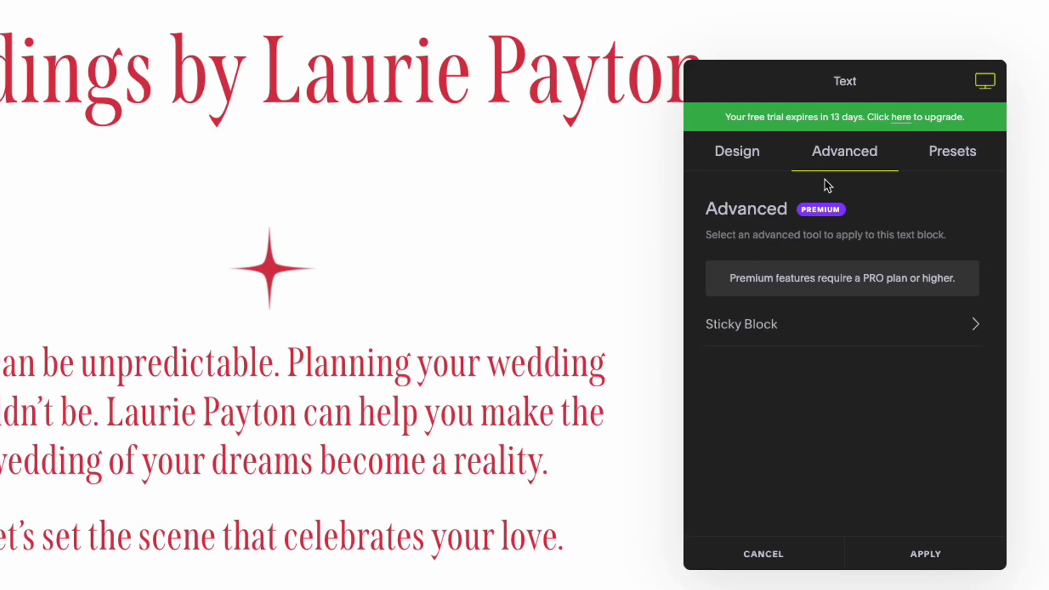
pyautogui.click(944, 158)
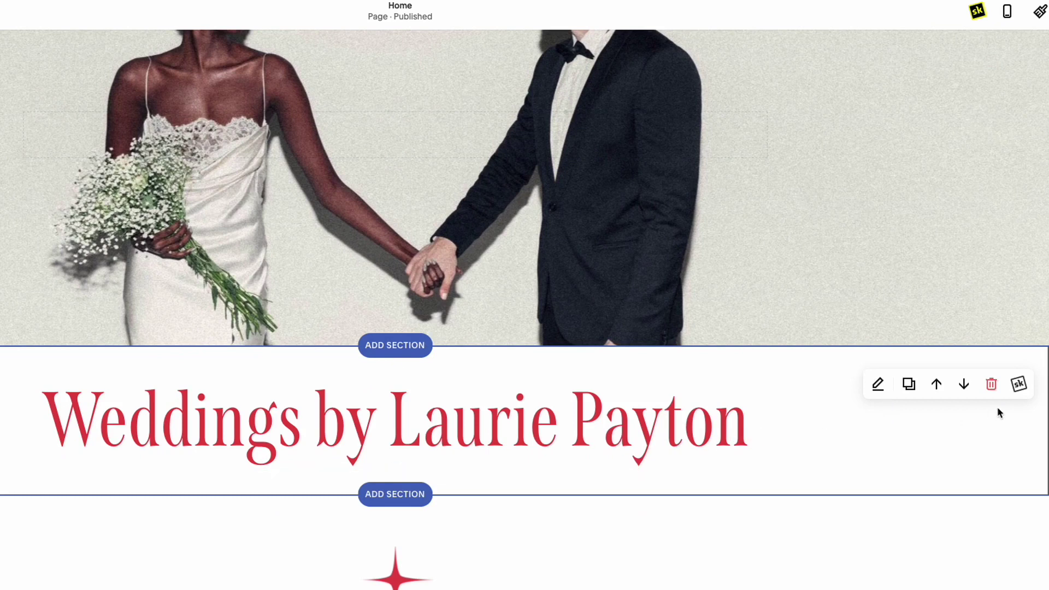
# Step: Use SquareKicker to give the heading section a light pink background color of RGBA(255, 231, 231, 1)
pyautogui.click(1019, 385)
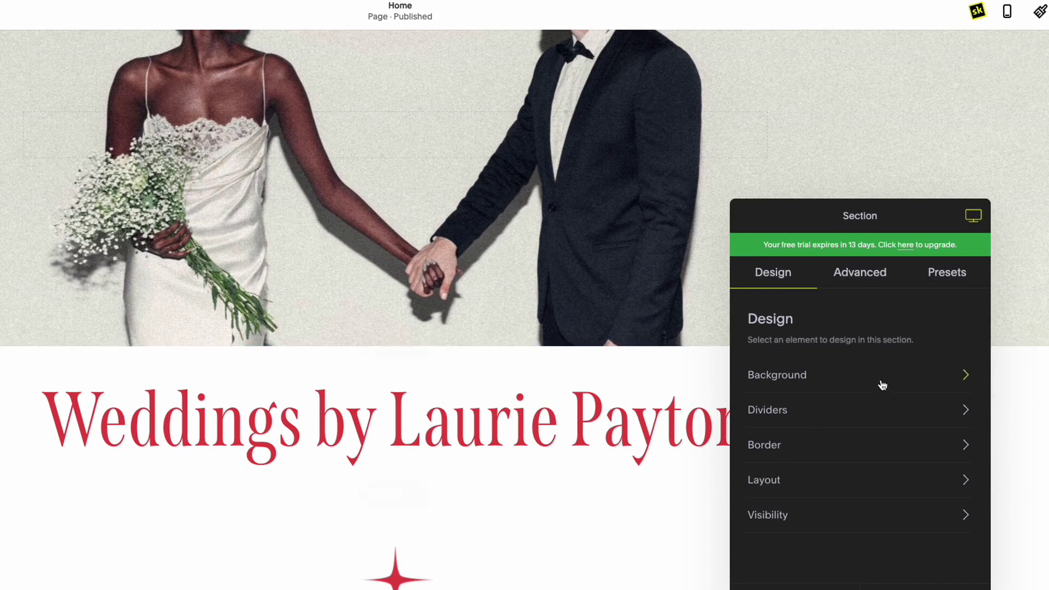
pyautogui.click(872, 382)
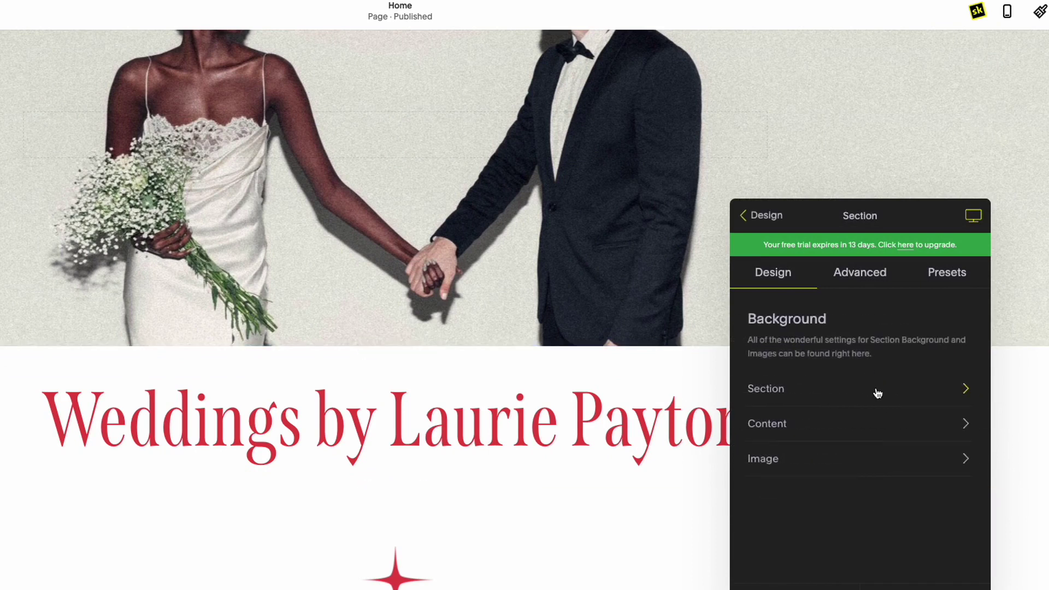
pyautogui.click(888, 393)
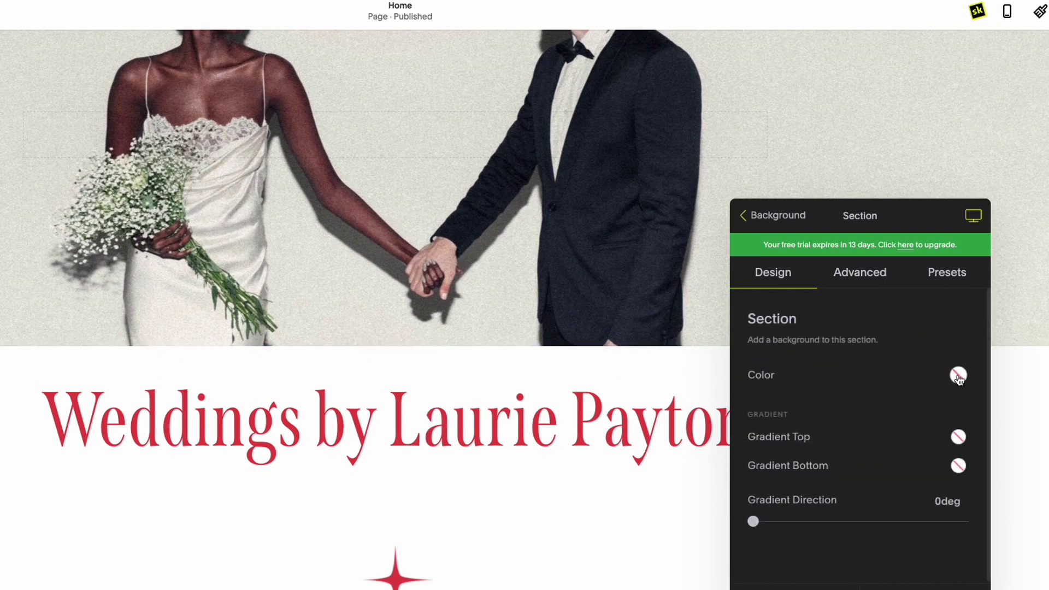
pyautogui.click(958, 377)
pyautogui.moveTo(865, 335); pyautogui.dragTo(773, 322)
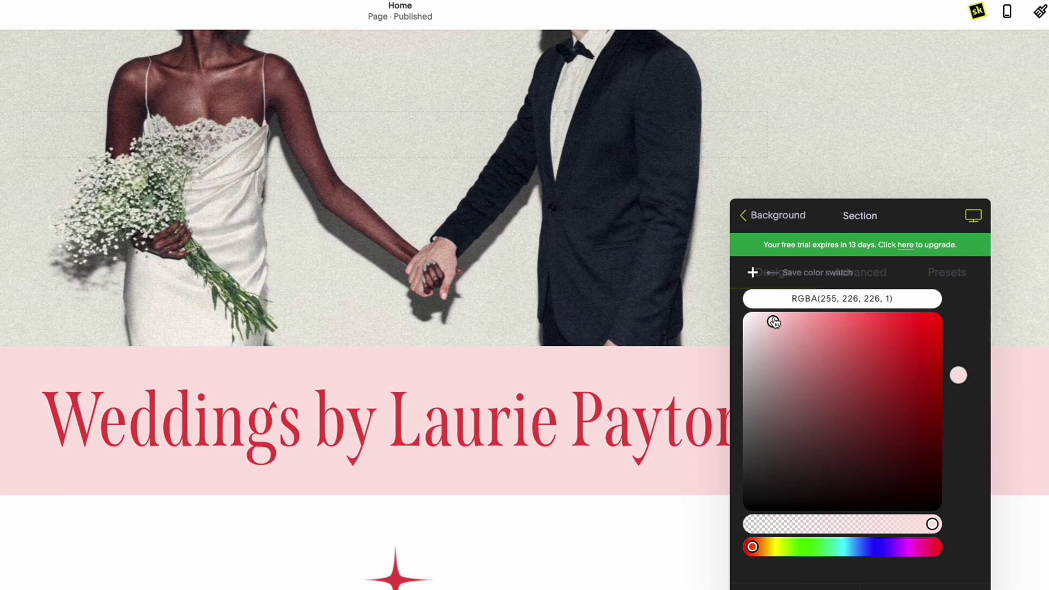
pyautogui.moveTo(774, 322); pyautogui.dragTo(769, 322)
pyautogui.moveTo(769, 322); pyautogui.dragTo(770, 321)
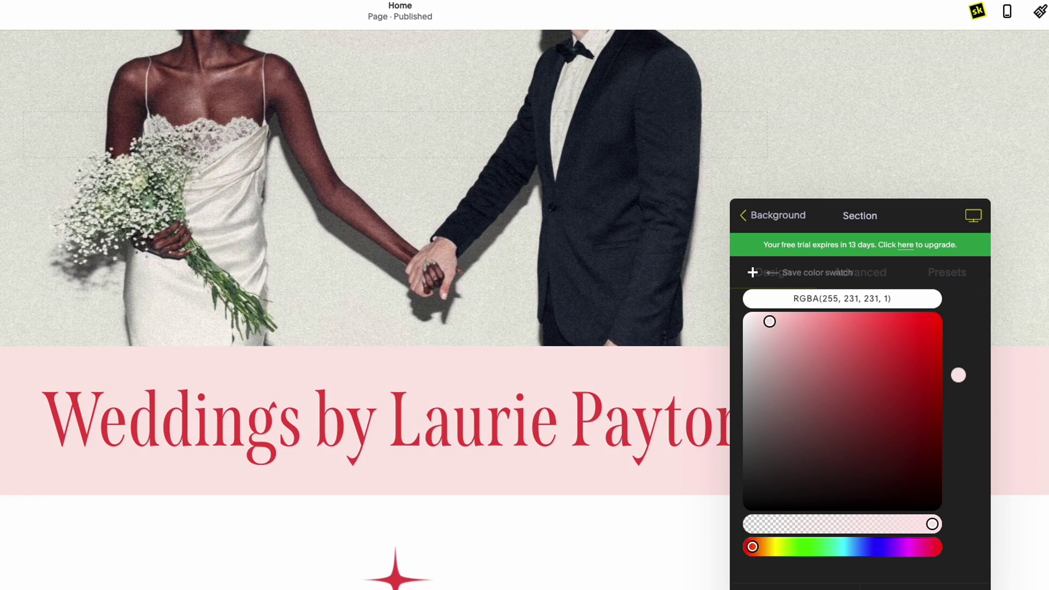
pyautogui.press('Escape')
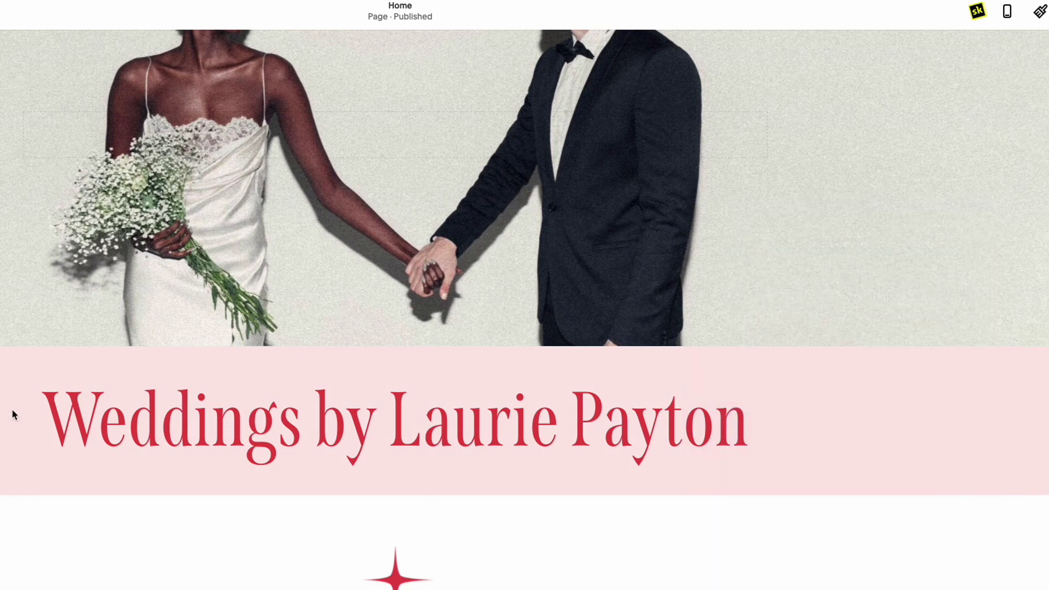
# Step: Add a bottom divider with the Wave shape to the heading section in SquareKicker
pyautogui.moveTo(744, 368)
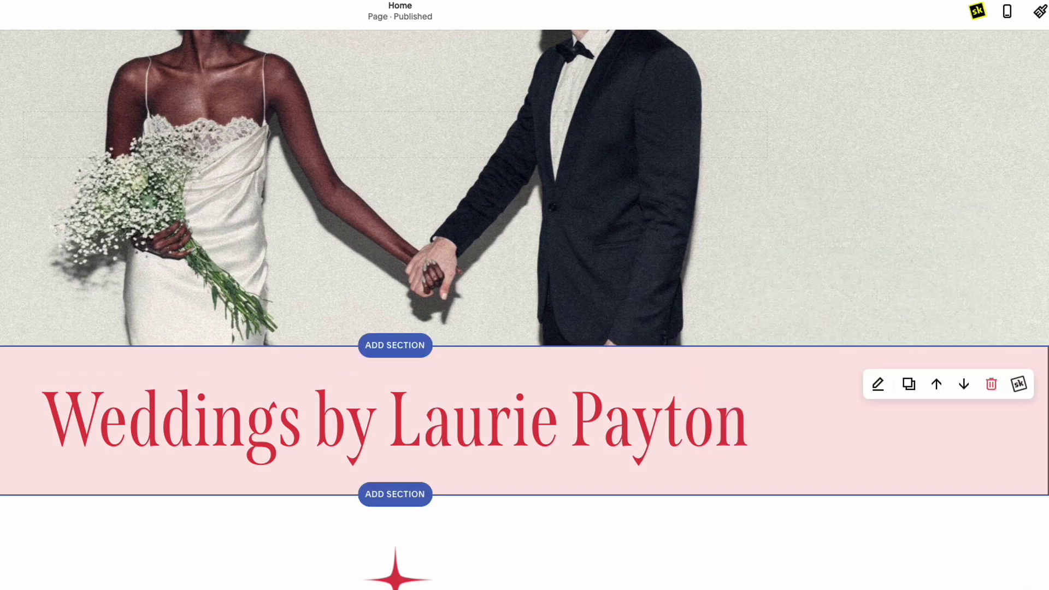
pyautogui.click(1018, 386)
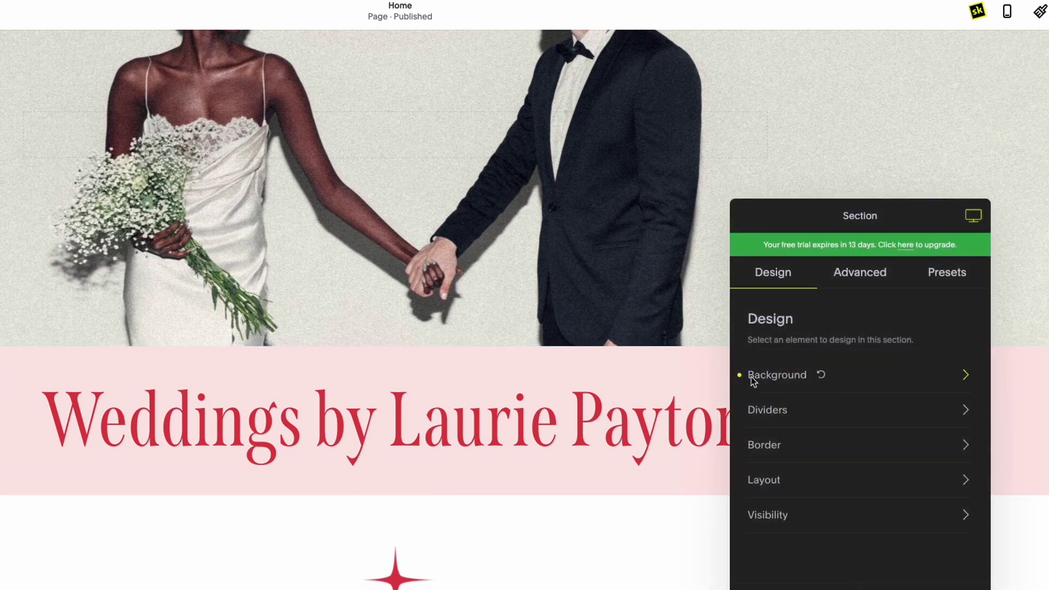
pyautogui.moveTo(778, 384)
pyautogui.click(879, 417)
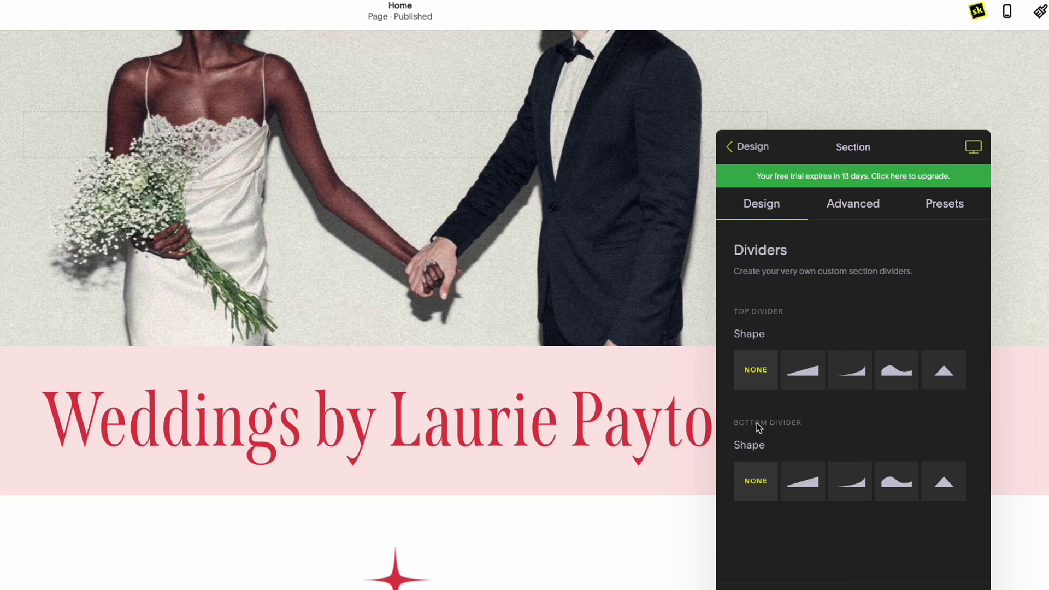
pyautogui.click(903, 483)
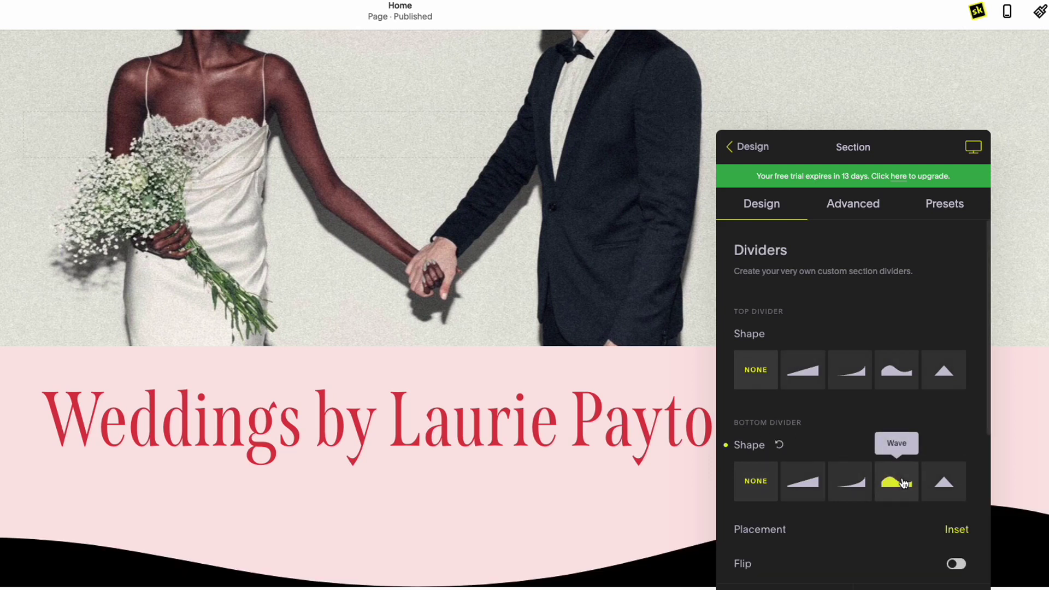
pyautogui.scroll(-3, 903, 484)
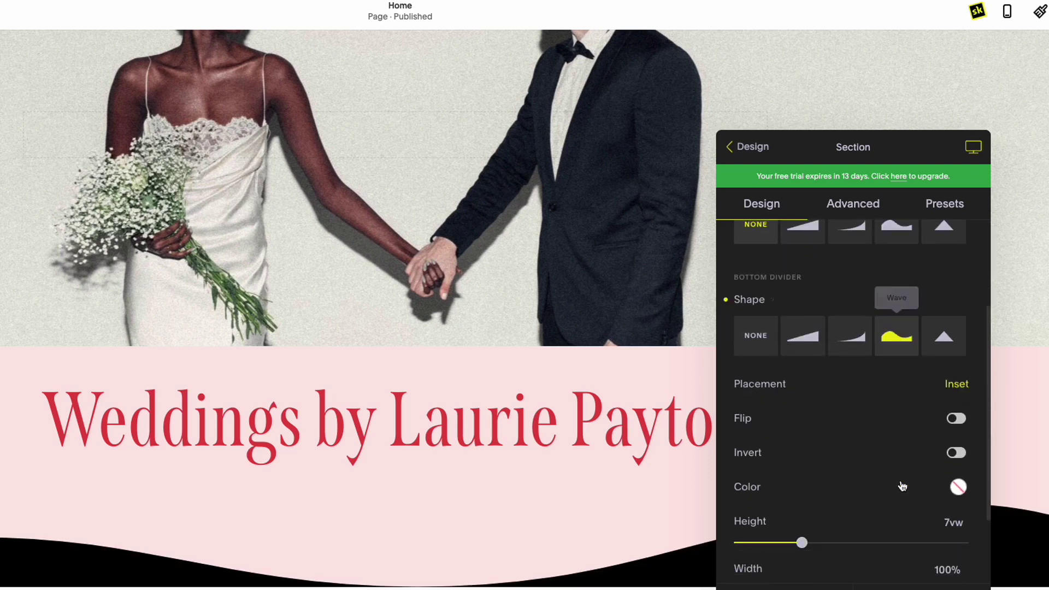
# Step: Set the color of the heading section's wave divider to white
pyautogui.click(957, 486)
pyautogui.click(782, 346)
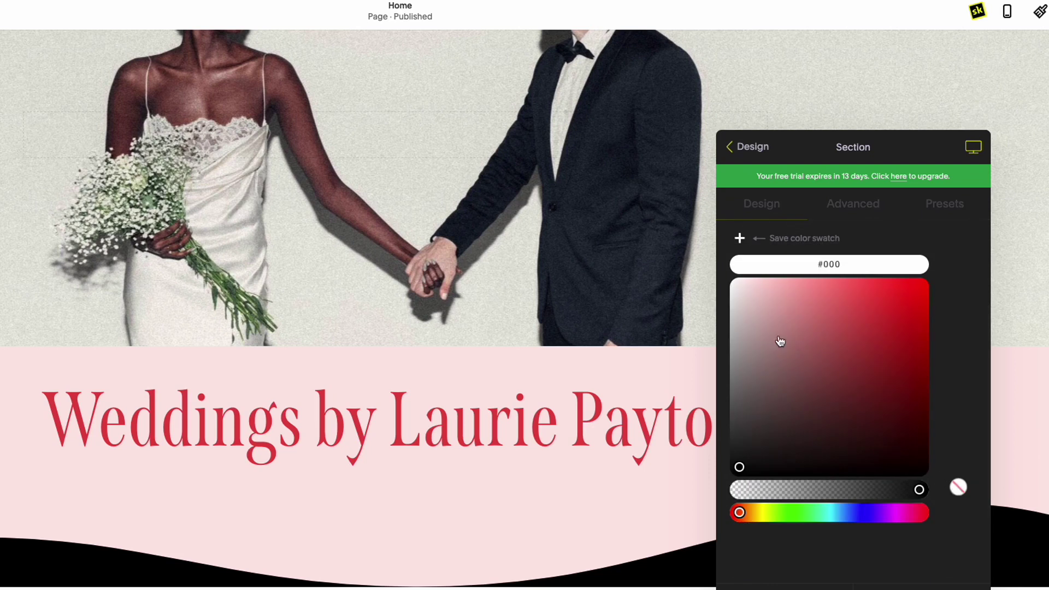
pyautogui.moveTo(781, 347); pyautogui.dragTo(724, 267)
pyautogui.click(972, 375)
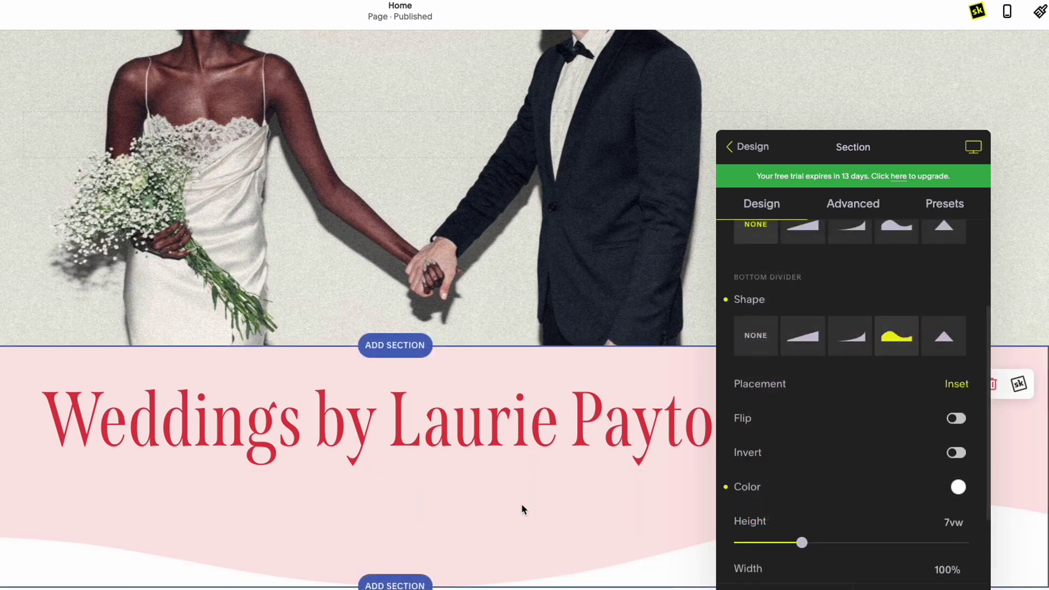
pyautogui.scroll(-1, 734, 496)
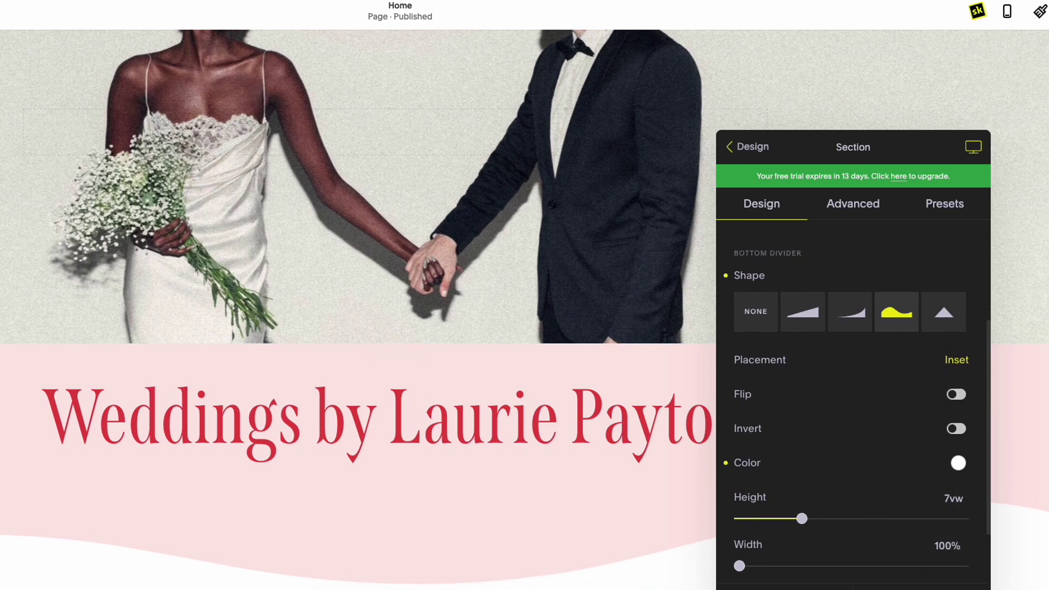
pyautogui.press('Escape')
# Step: Insert a spacer block above the heading in the pink section and reduce its height slightly
pyautogui.scroll(-5, 976, 485)
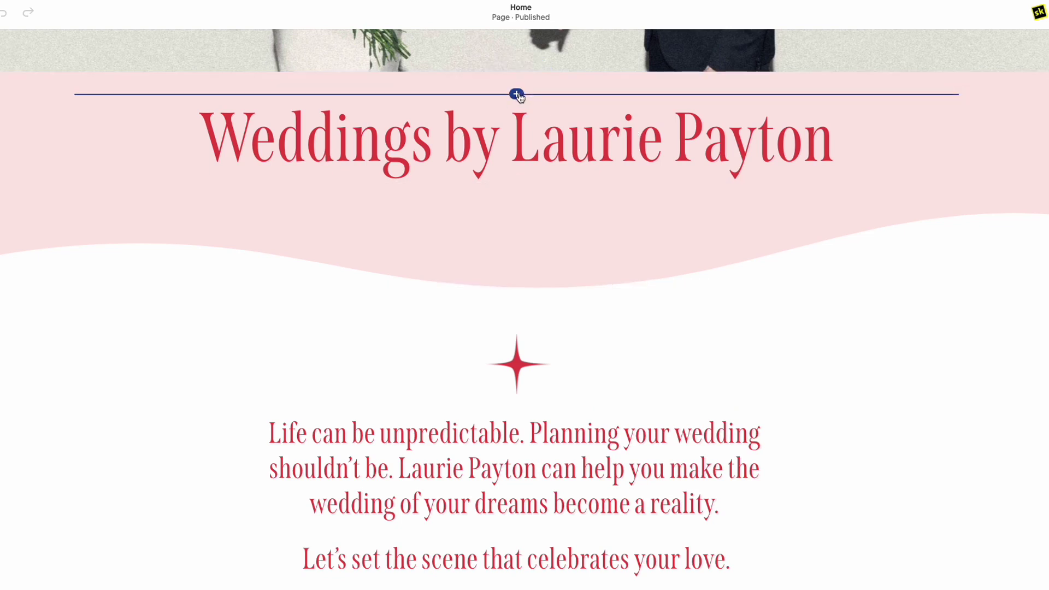
pyautogui.click(516, 94)
pyautogui.click(915, 213)
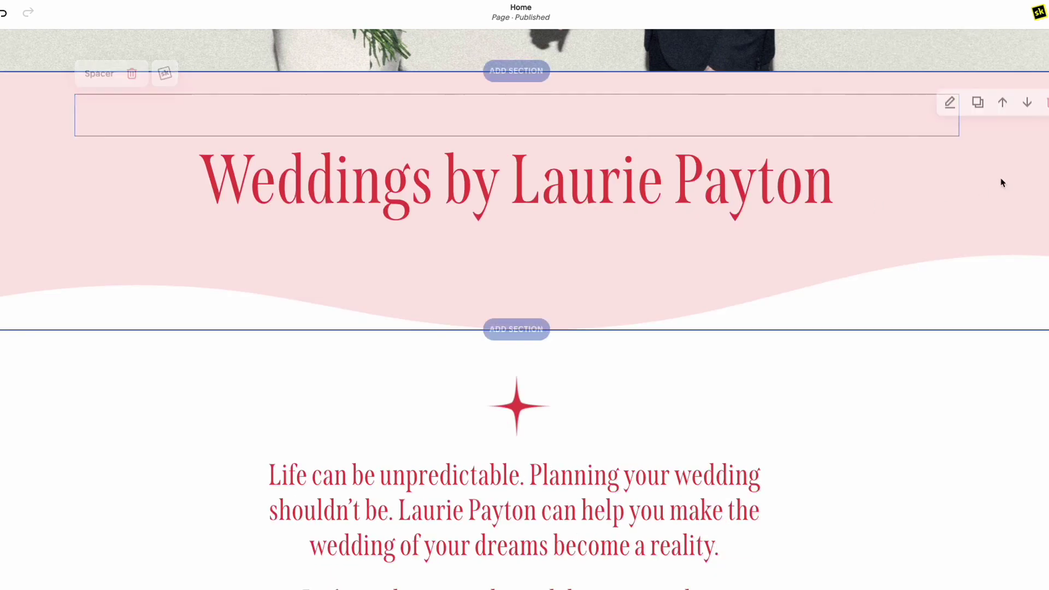
pyautogui.click(524, 116)
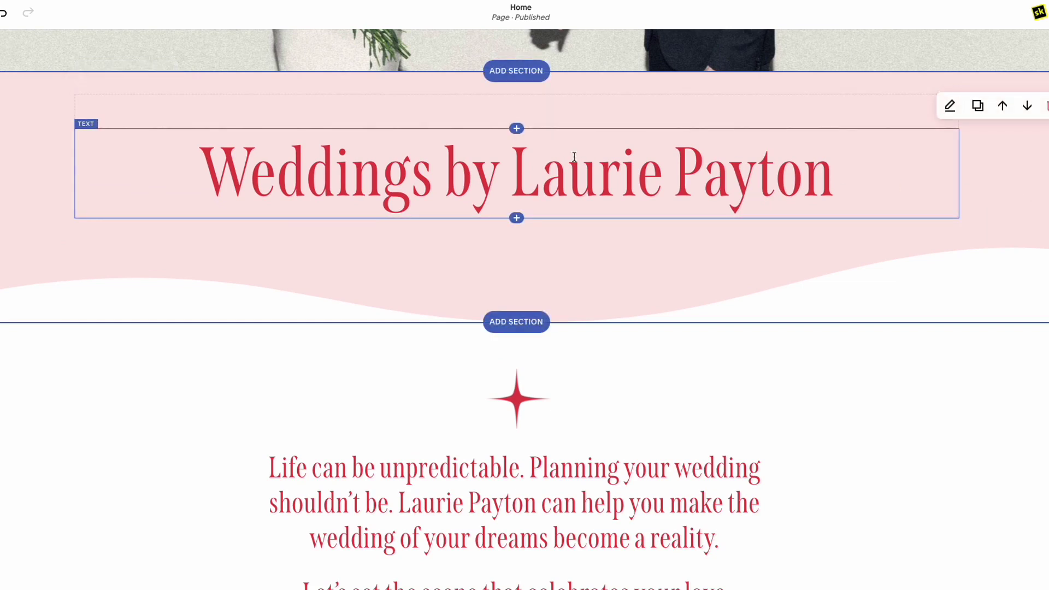
# Step: Set the vertical spacing of the heading's text block to 42px in SquareKicker and apply the change
pyautogui.click(642, 166)
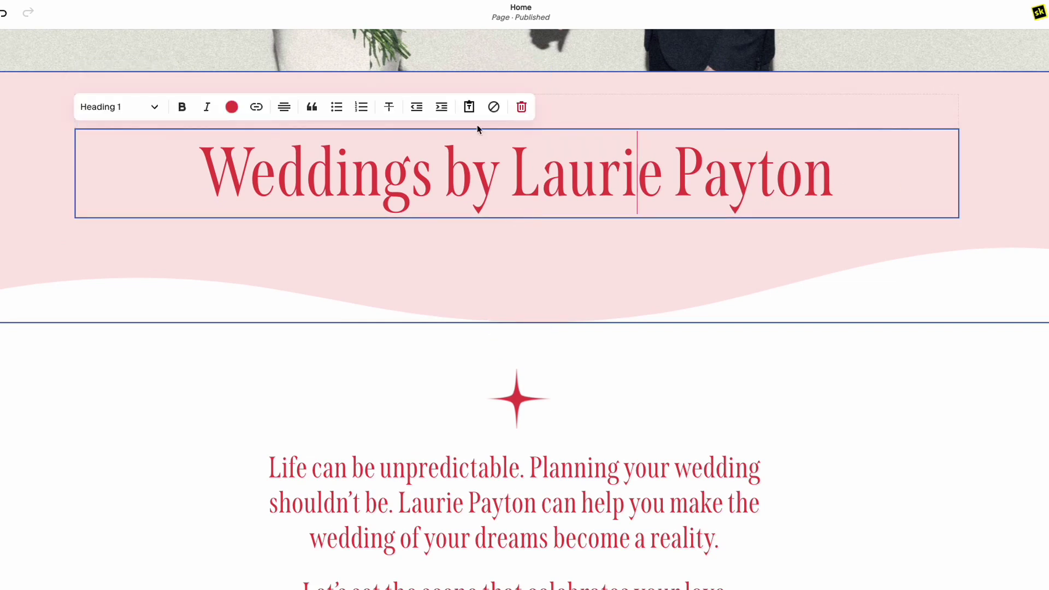
pyautogui.click(556, 109)
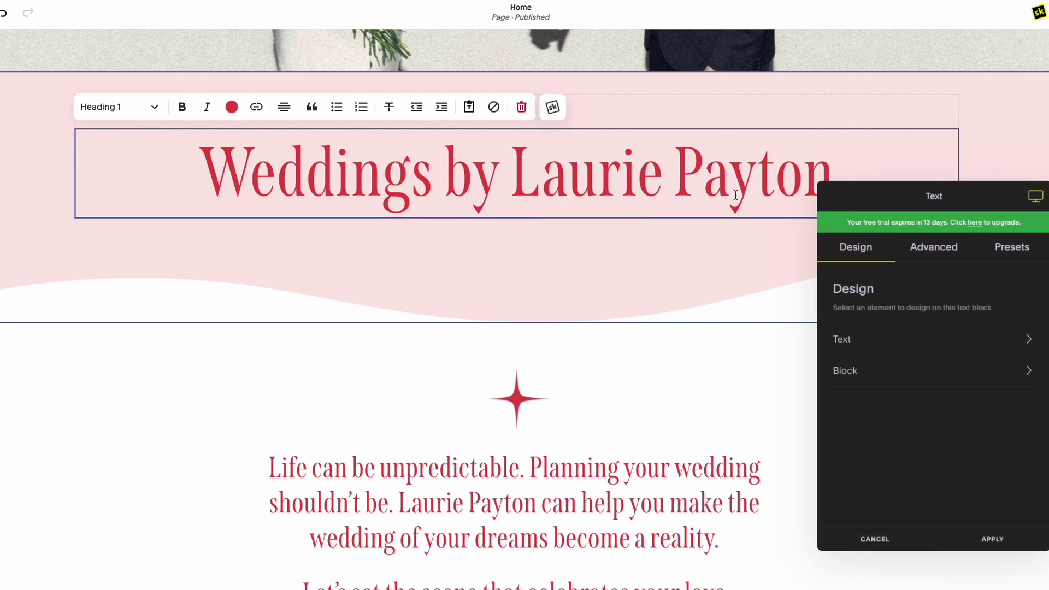
pyautogui.click(880, 372)
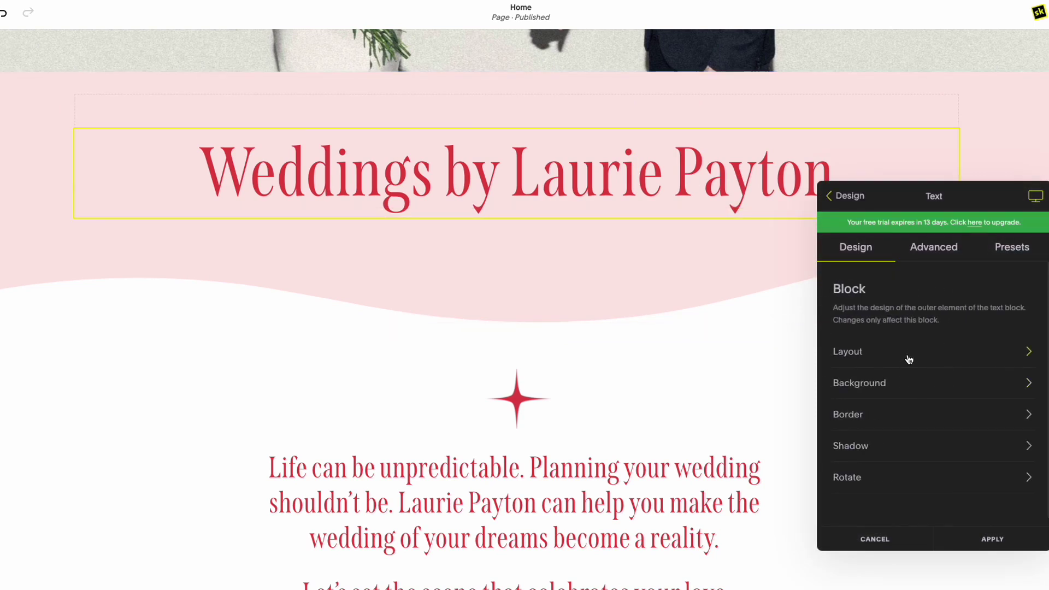
pyautogui.click(909, 359)
pyautogui.scroll(-3, 931, 413)
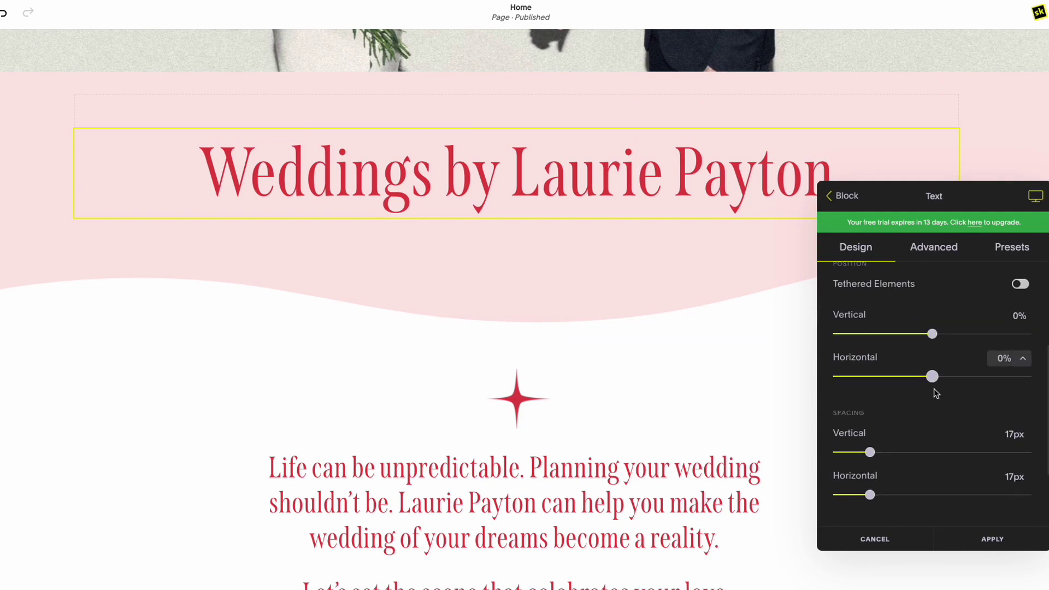
pyautogui.scroll(-2, 934, 391)
pyautogui.moveTo(869, 375); pyautogui.dragTo(915, 376)
pyautogui.click(623, 112)
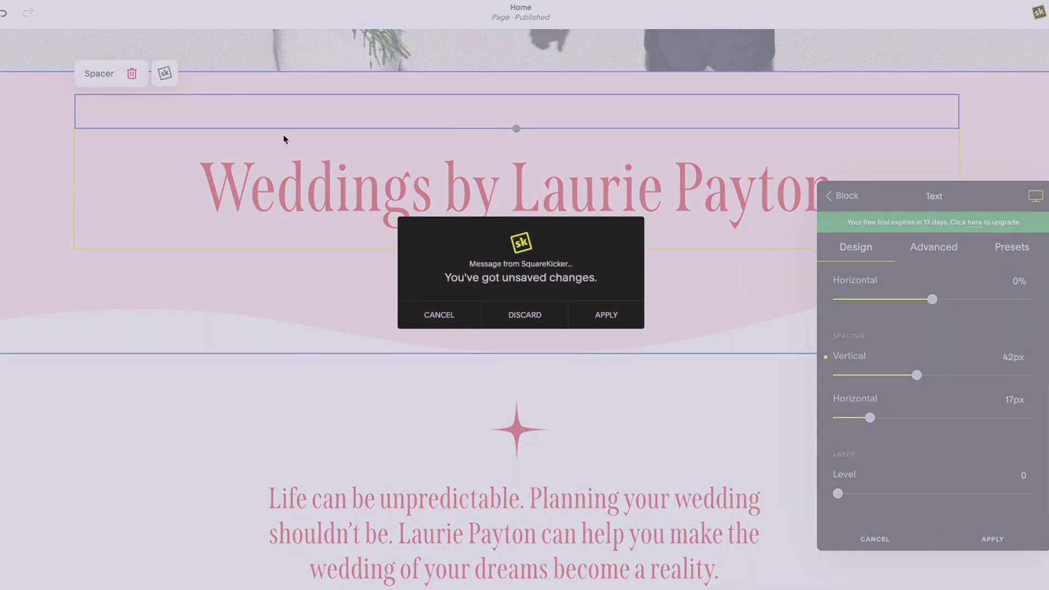
pyautogui.click(604, 314)
# Step: Remove the spacer block above the heading in the pink section
pyautogui.click(228, 127)
pyautogui.click(132, 74)
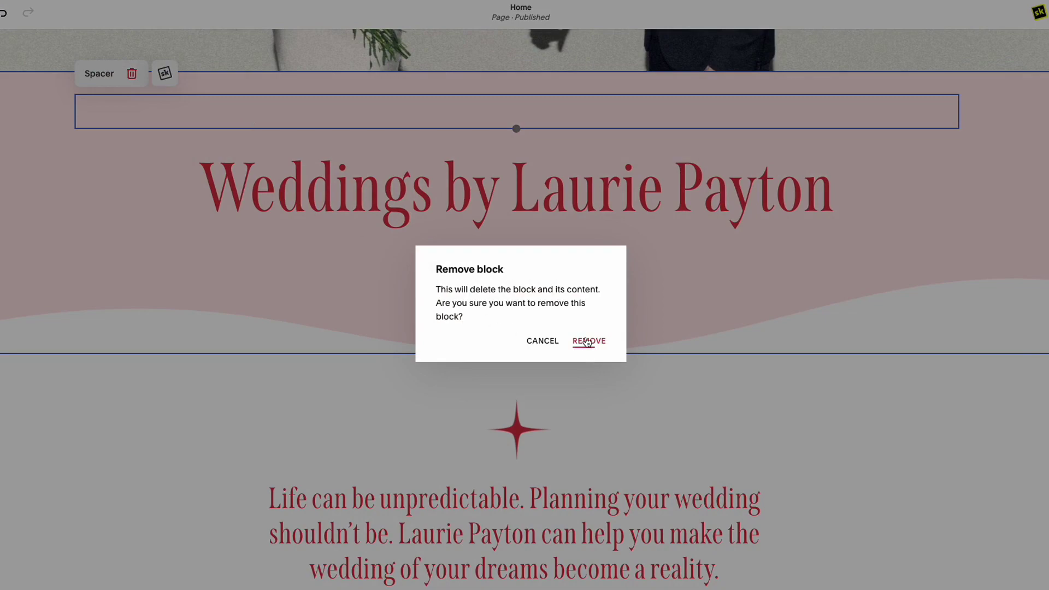
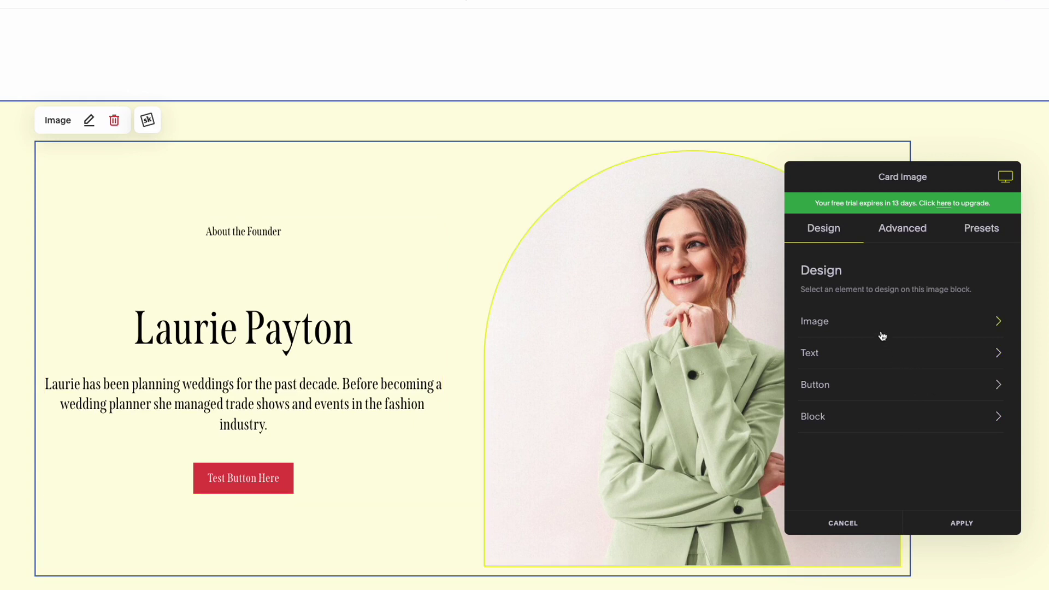
# Step: In the founder image block's layout, turn on Tethered Elements and set its vertical position to -258px
pyautogui.click(910, 424)
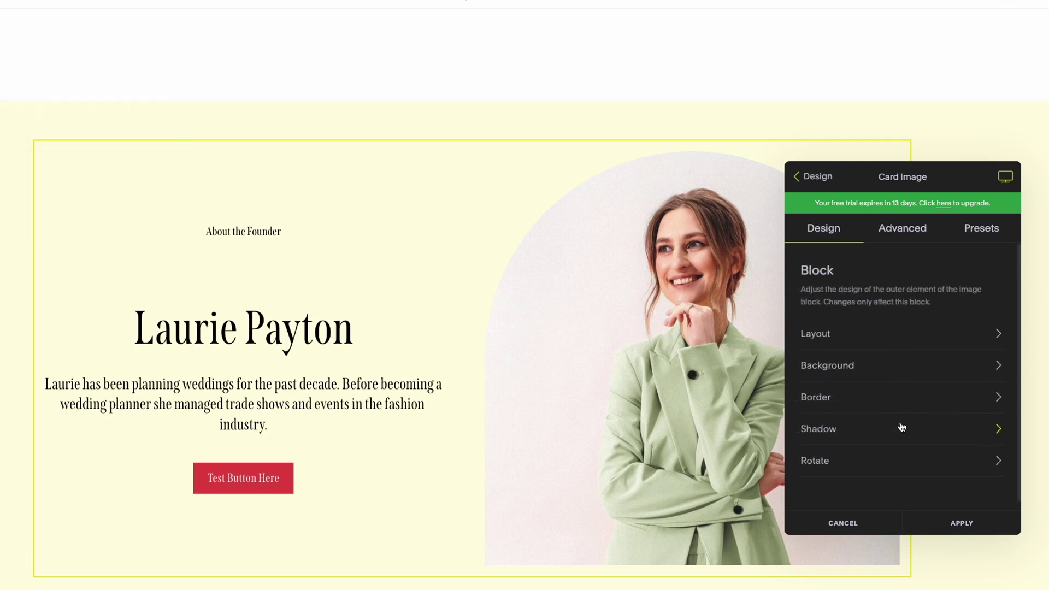
pyautogui.click(877, 335)
pyautogui.scroll(-3, 901, 397)
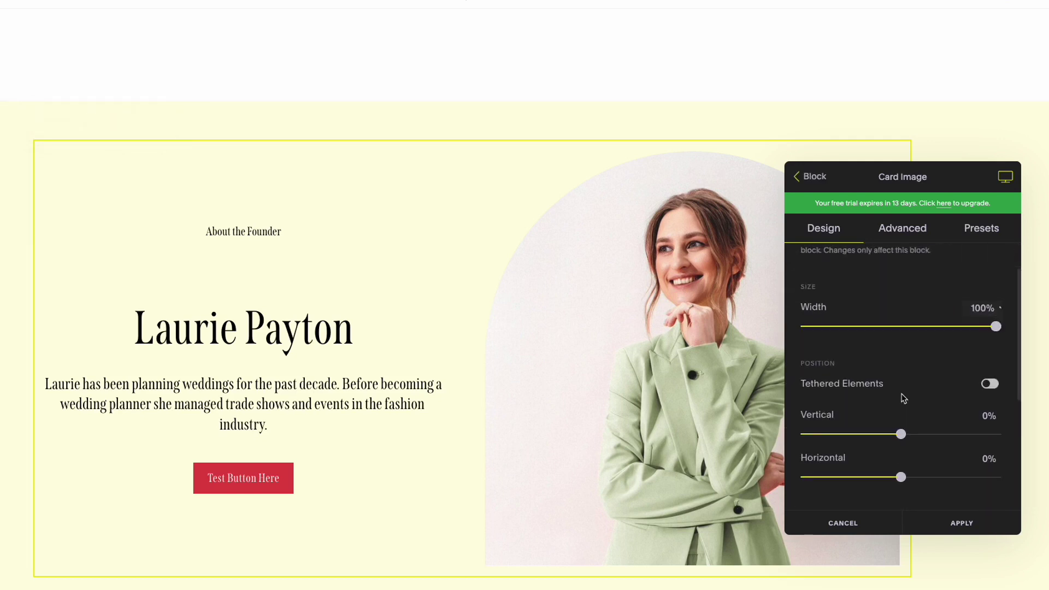
pyautogui.click(989, 325)
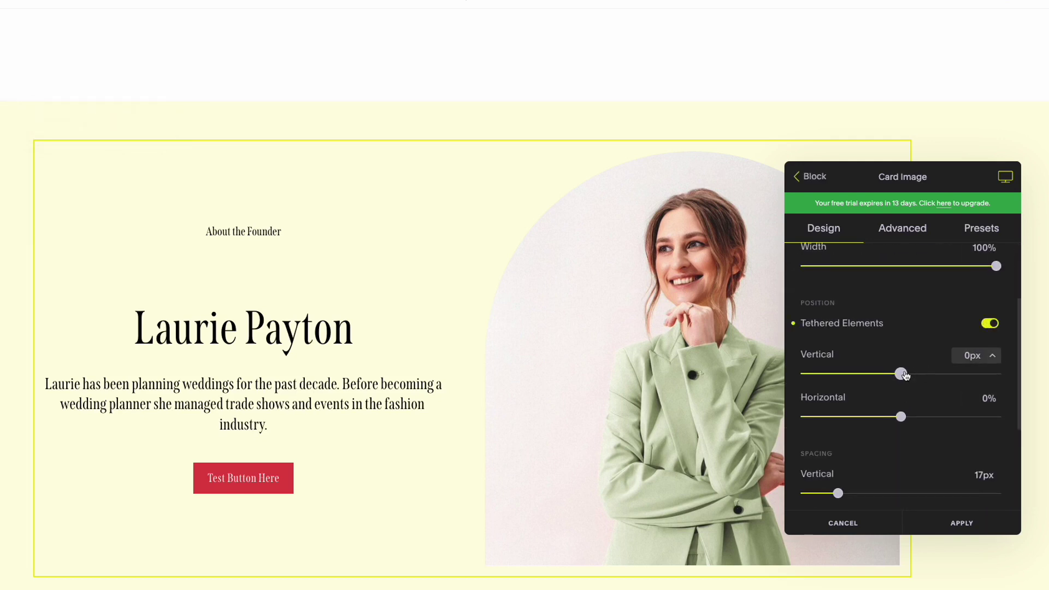
pyautogui.moveTo(900, 373); pyautogui.dragTo(818, 372)
pyautogui.scroll(2, 636, 352)
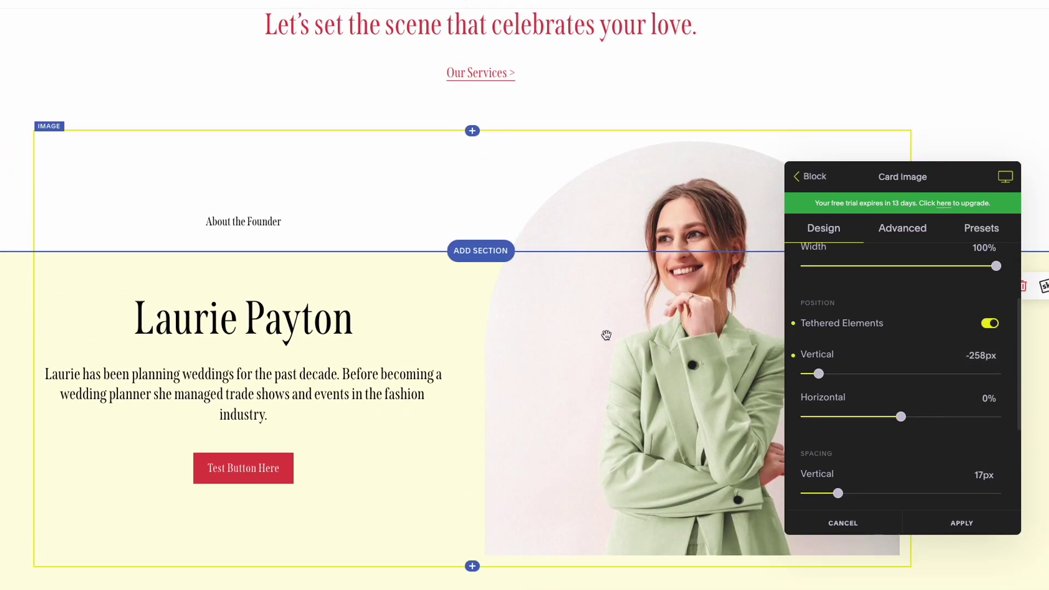
# Step: Try shifting the founder image block horizontally to -3% and to 80%, resetting the horizontal position each time
pyautogui.moveTo(901, 417); pyautogui.dragTo(900, 418)
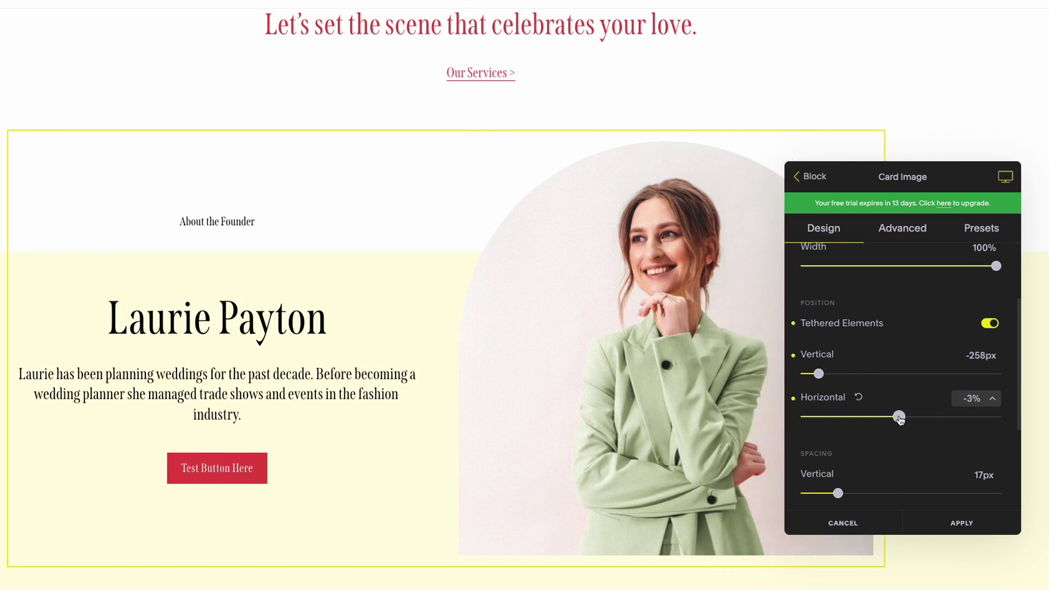
pyautogui.click(860, 399)
pyautogui.moveTo(899, 417); pyautogui.dragTo(950, 417)
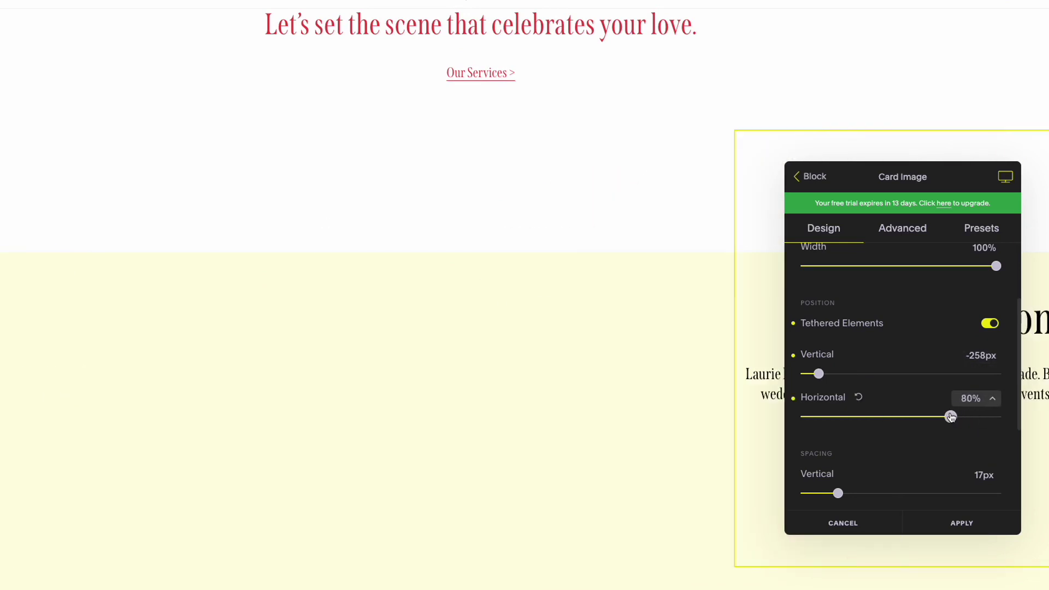
pyautogui.click(860, 399)
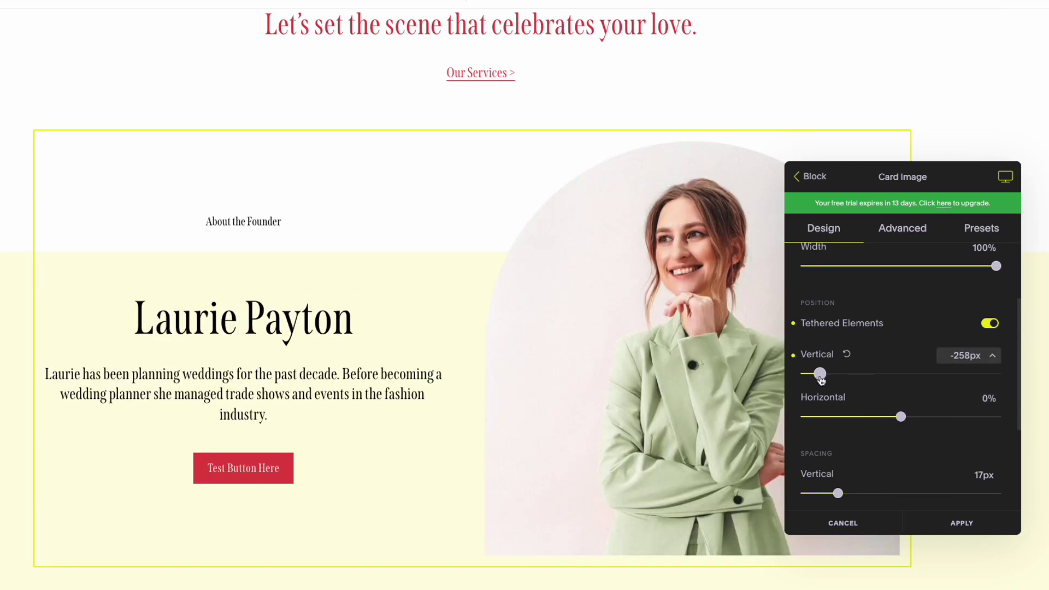
# Step: Set the founder image block's vertical position to -241px and apply the change
pyautogui.moveTo(823, 380); pyautogui.dragTo(826, 375)
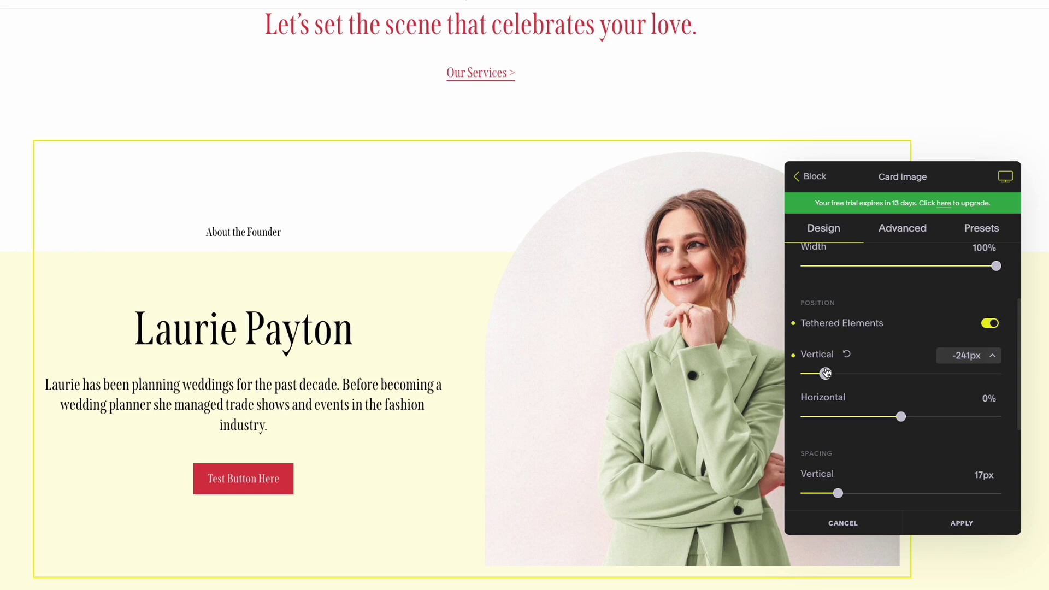
pyautogui.click(963, 524)
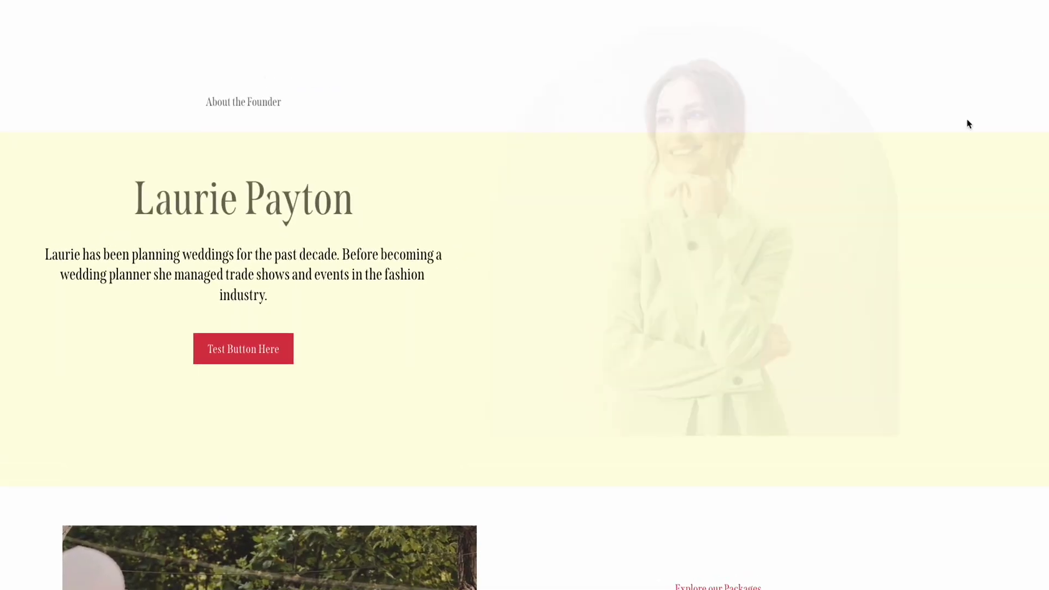
pyautogui.scroll(12, 968, 124)
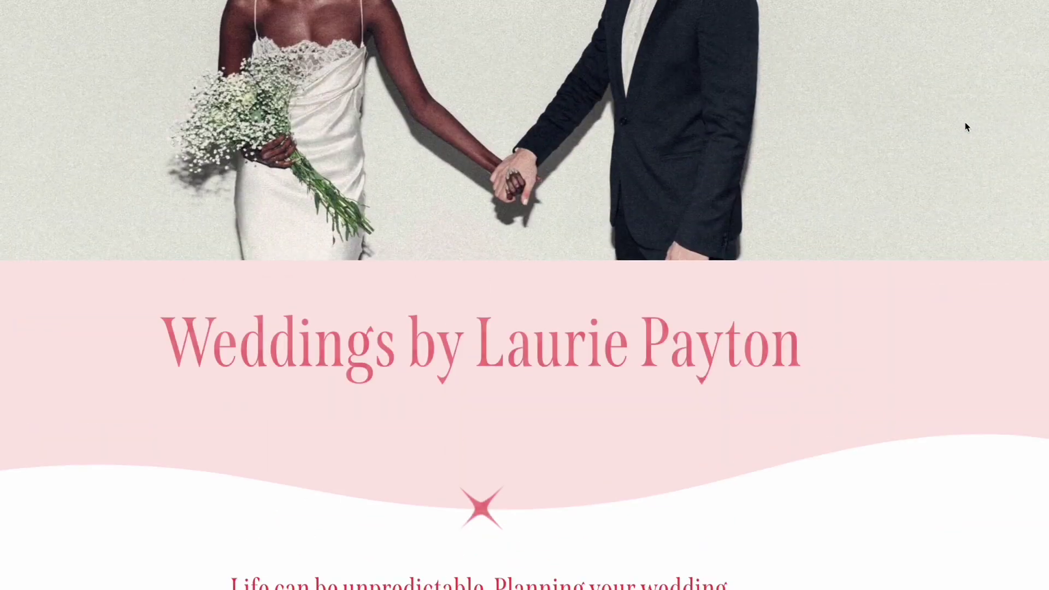
pyautogui.scroll(3, 966, 127)
pyautogui.scroll(-8, 967, 126)
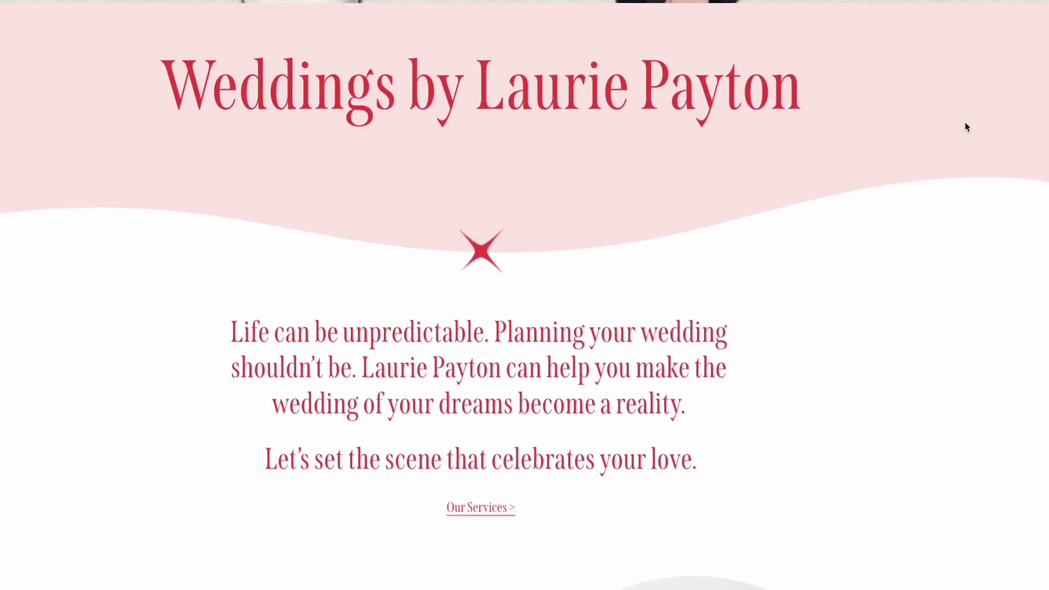
pyautogui.scroll(-10, 967, 127)
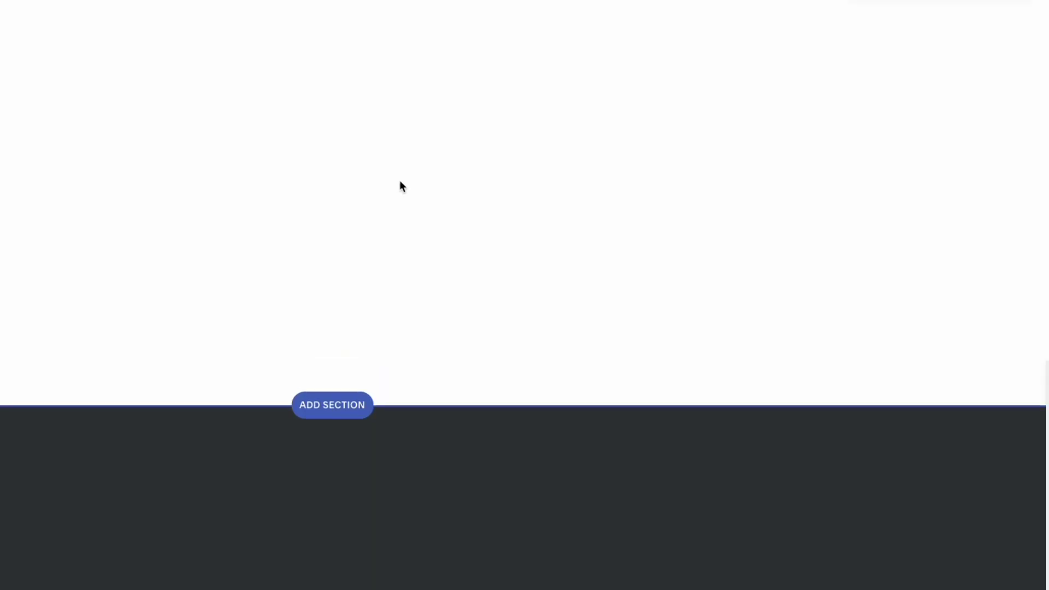
# Step: Set the white section's layout width to 1/2 - 50% in SquareKicker and apply the change
pyautogui.scroll(2, 402, 186)
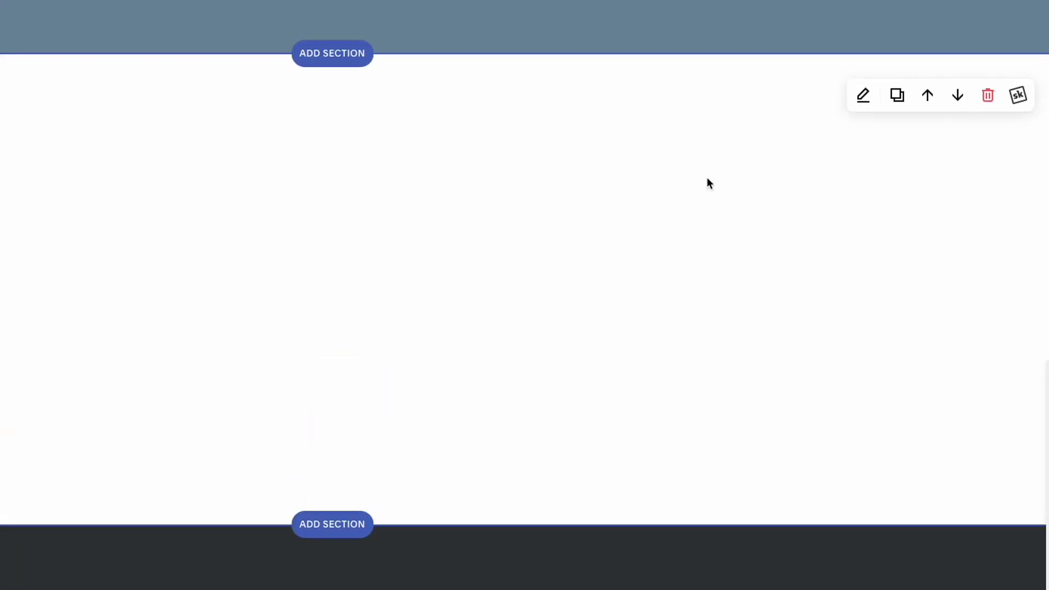
pyautogui.click(1018, 98)
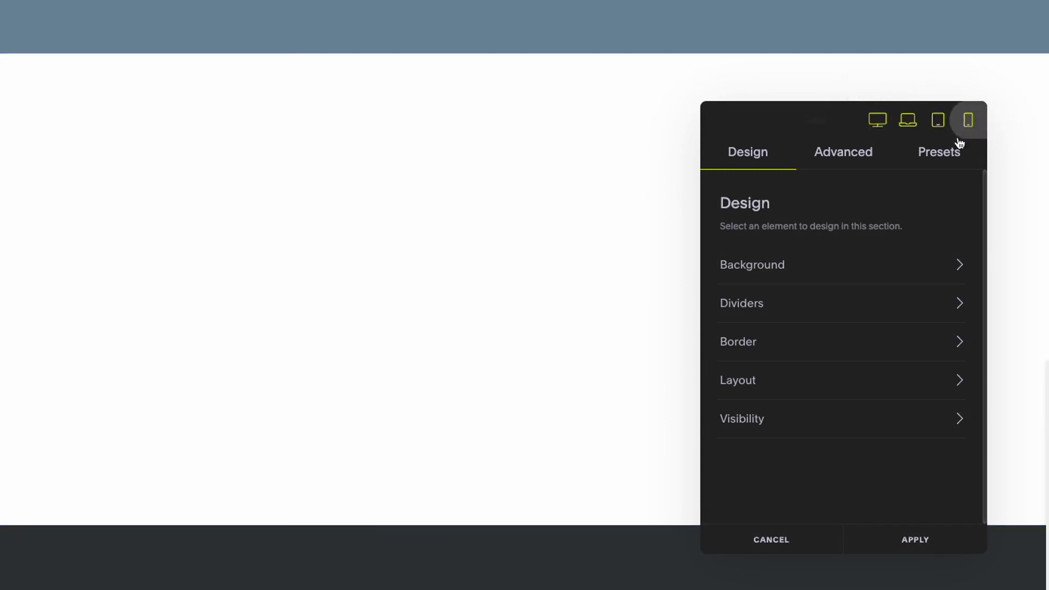
pyautogui.click(832, 389)
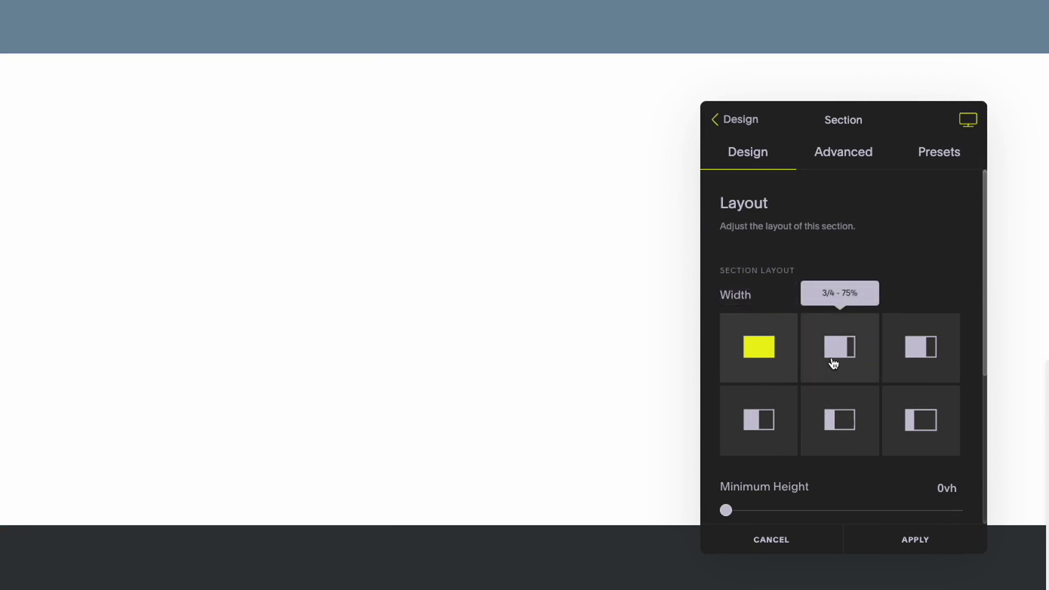
pyautogui.click(753, 428)
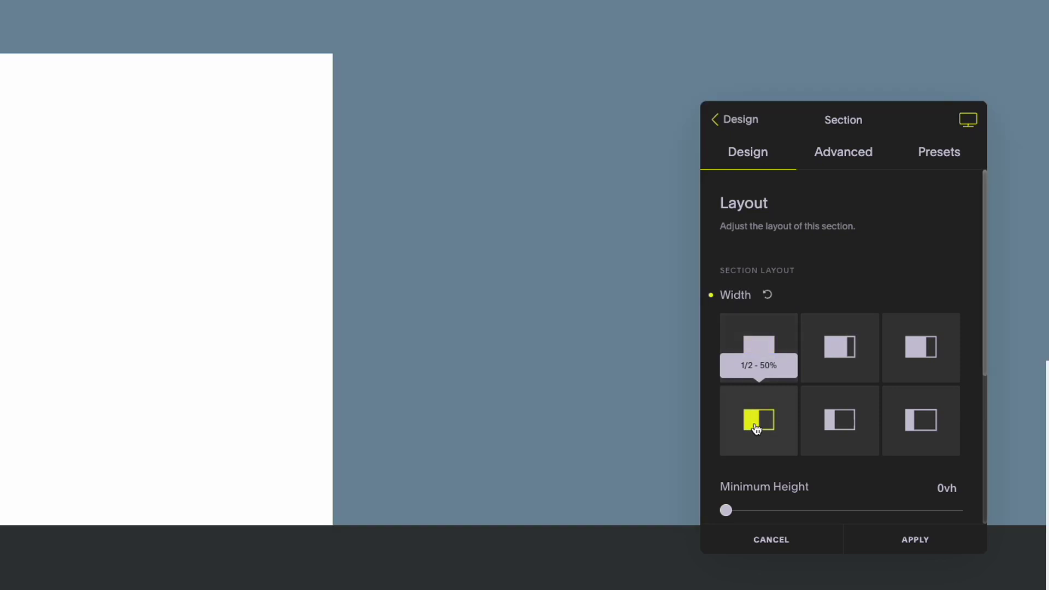
pyautogui.click(912, 539)
# Step: Set the dark section's layout width to 1/2 - 50% in SquareKicker and apply the change
pyautogui.scroll(-7, 639, 293)
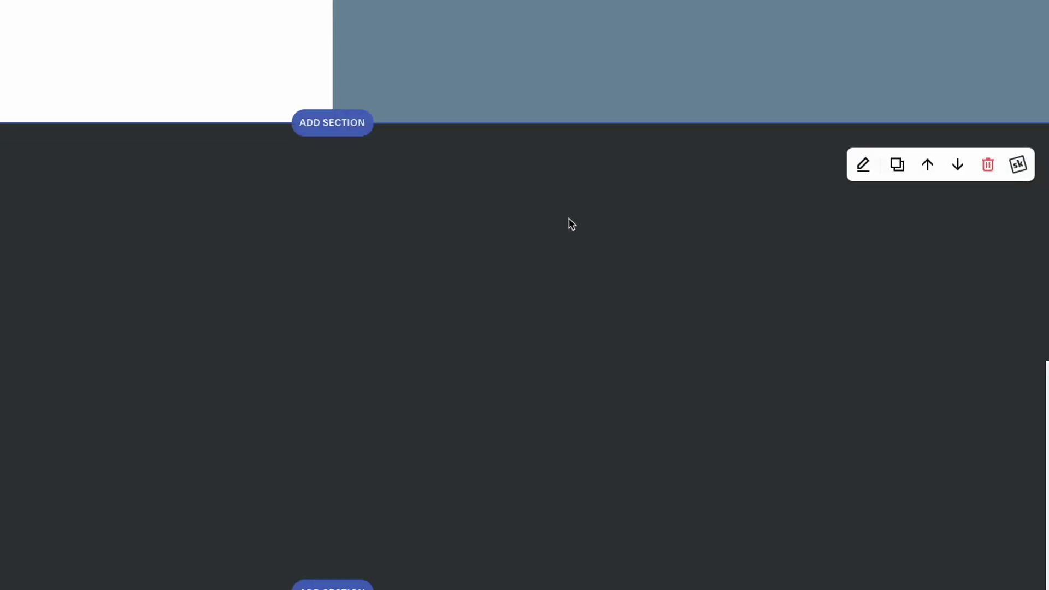
pyautogui.click(1017, 165)
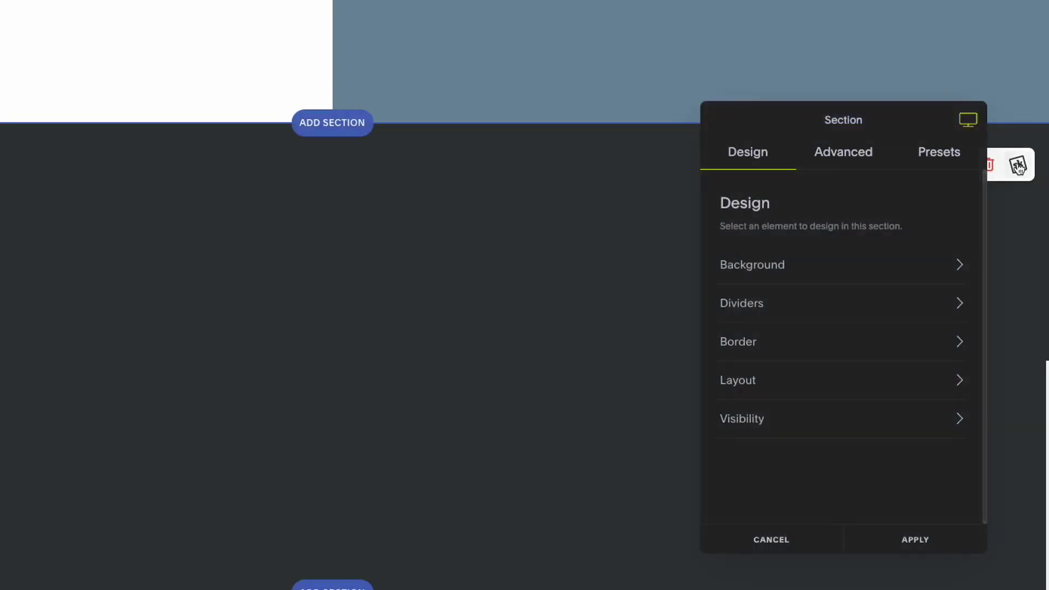
pyautogui.click(796, 383)
pyautogui.click(778, 435)
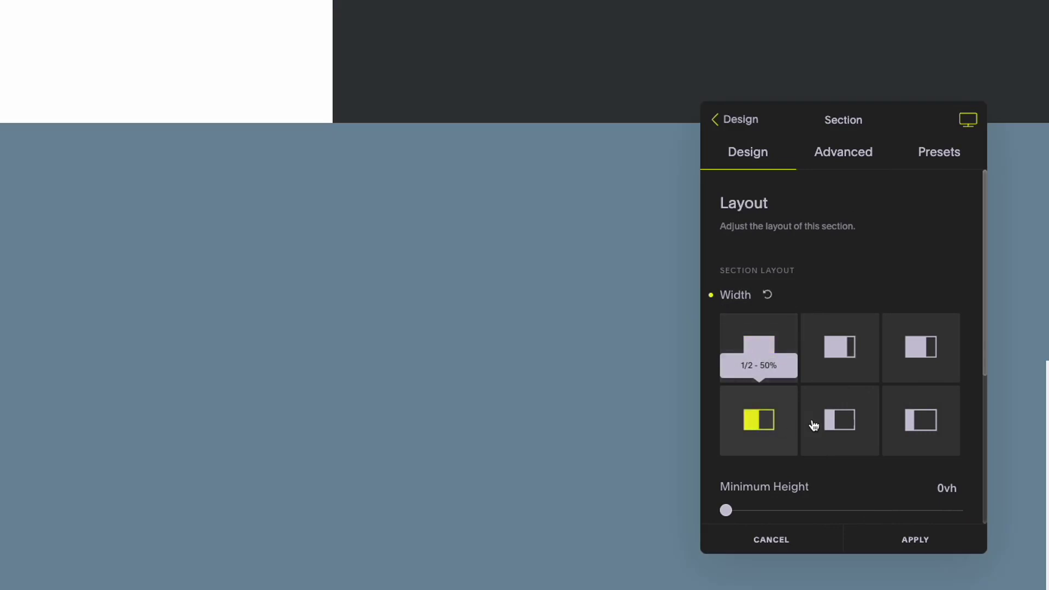
pyautogui.click(924, 539)
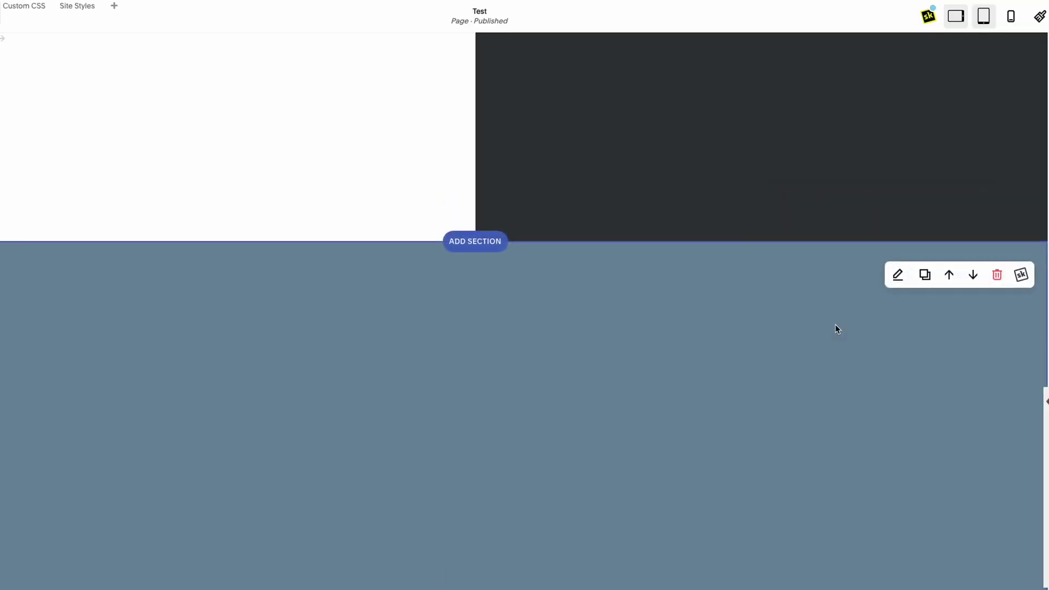
# Step: Search the free stock images for "house plant" and add the single potted monstera photo as the dark section's background
pyautogui.scroll(5, 835, 328)
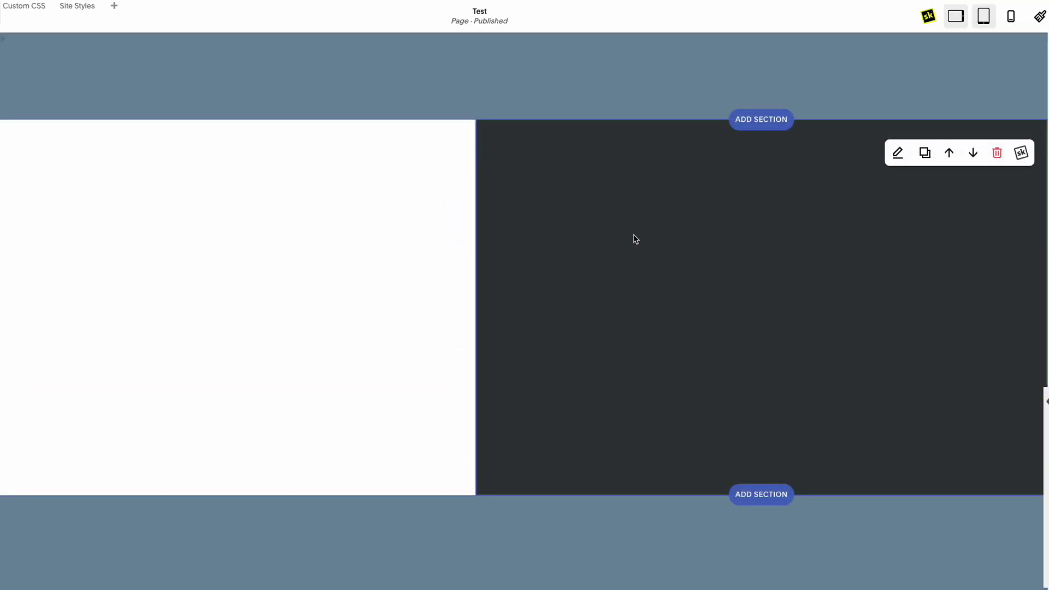
pyautogui.click(897, 155)
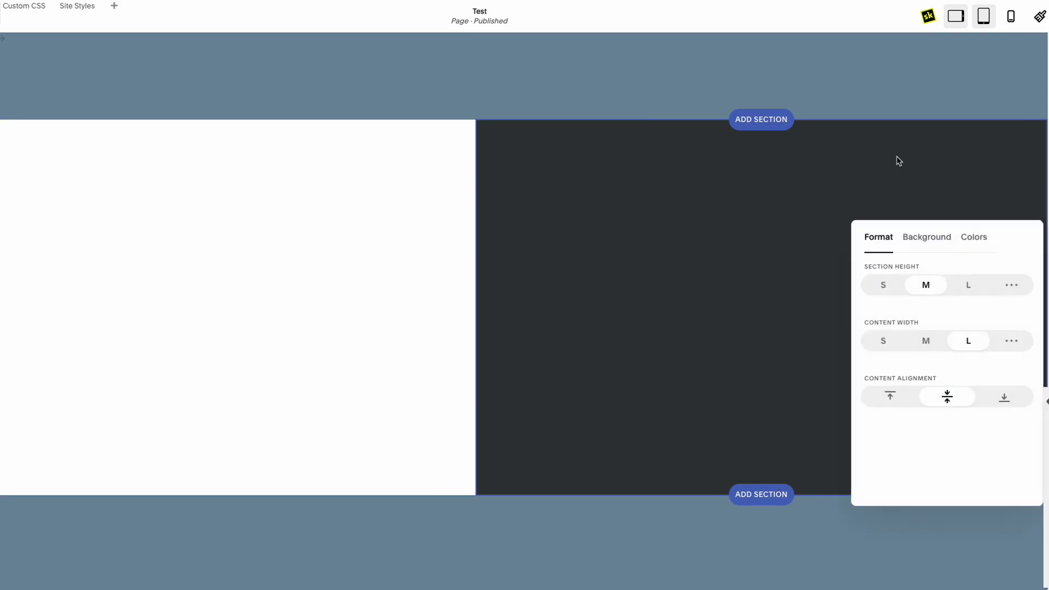
pyautogui.click(922, 239)
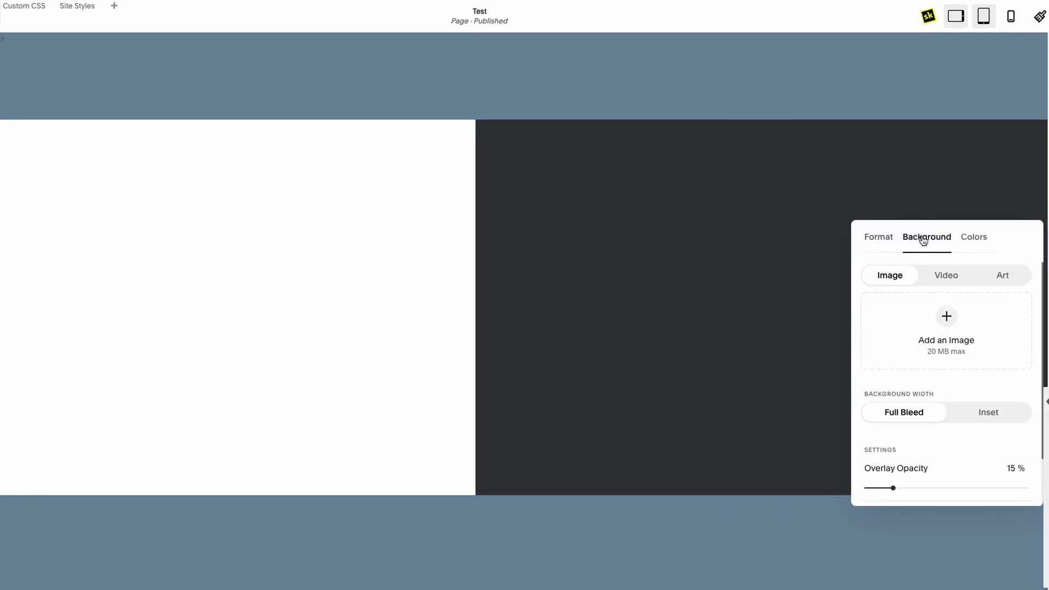
pyautogui.click(945, 322)
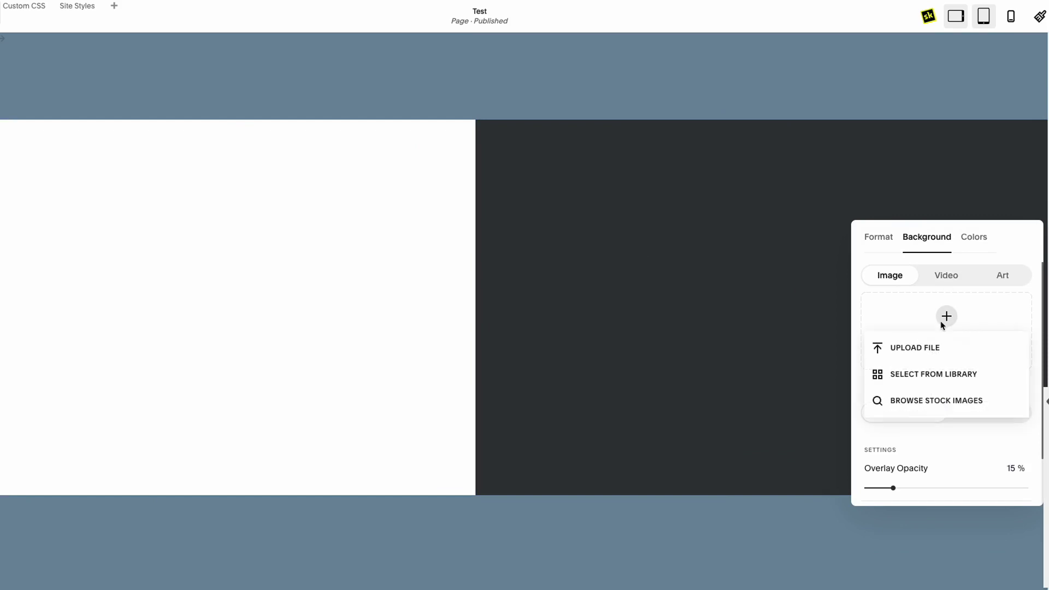
pyautogui.click(936, 399)
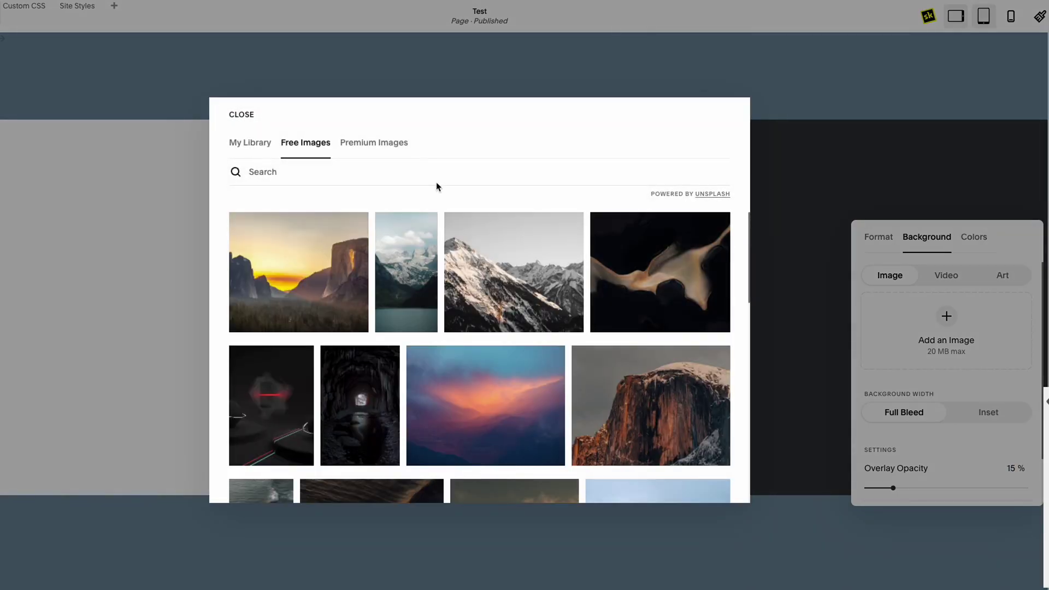
pyautogui.click(425, 174)
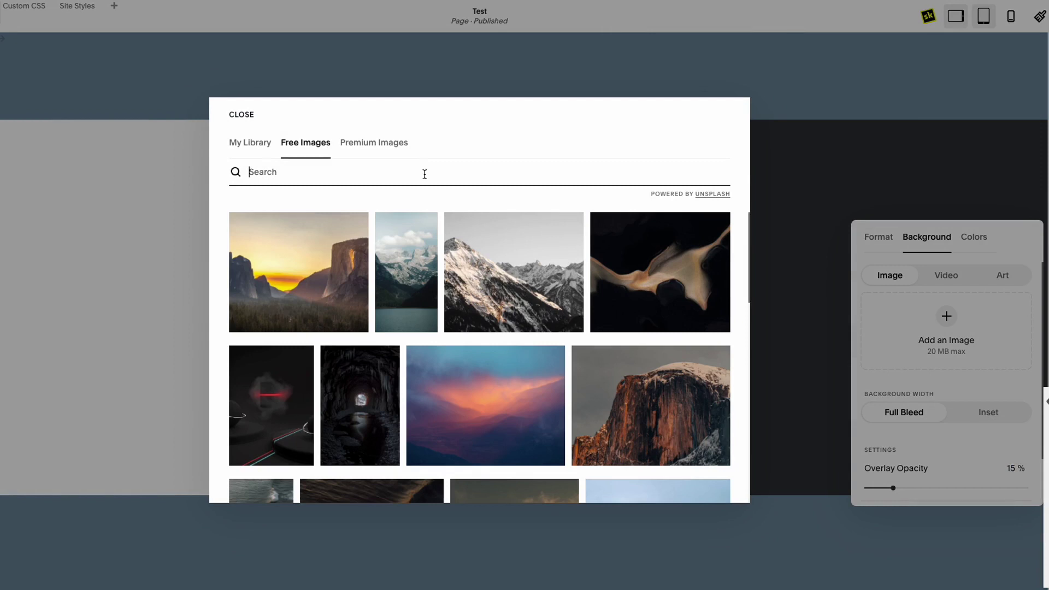
pyautogui.write('house plant')
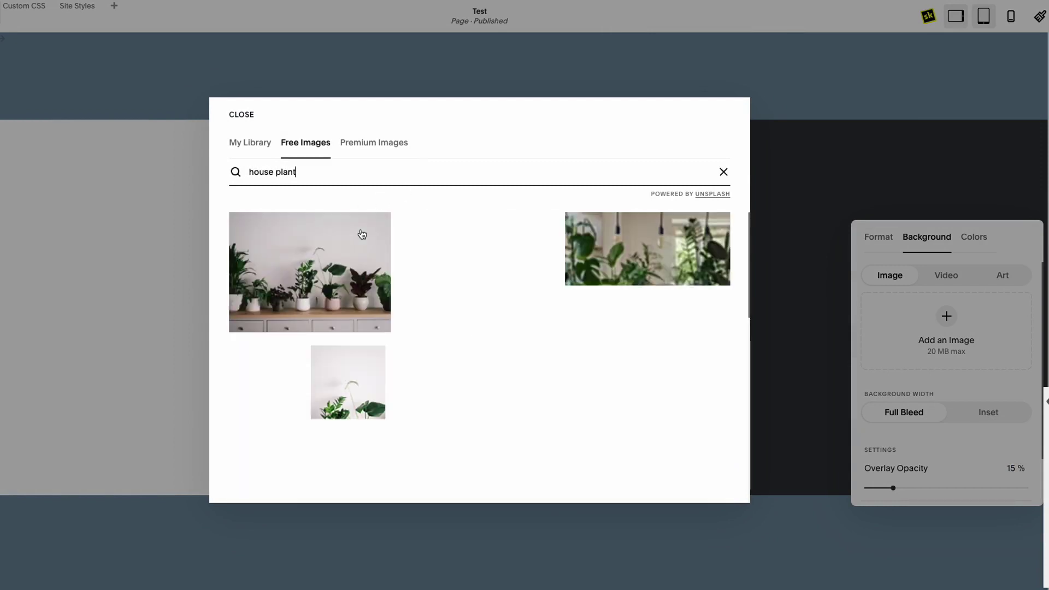
pyautogui.click(428, 264)
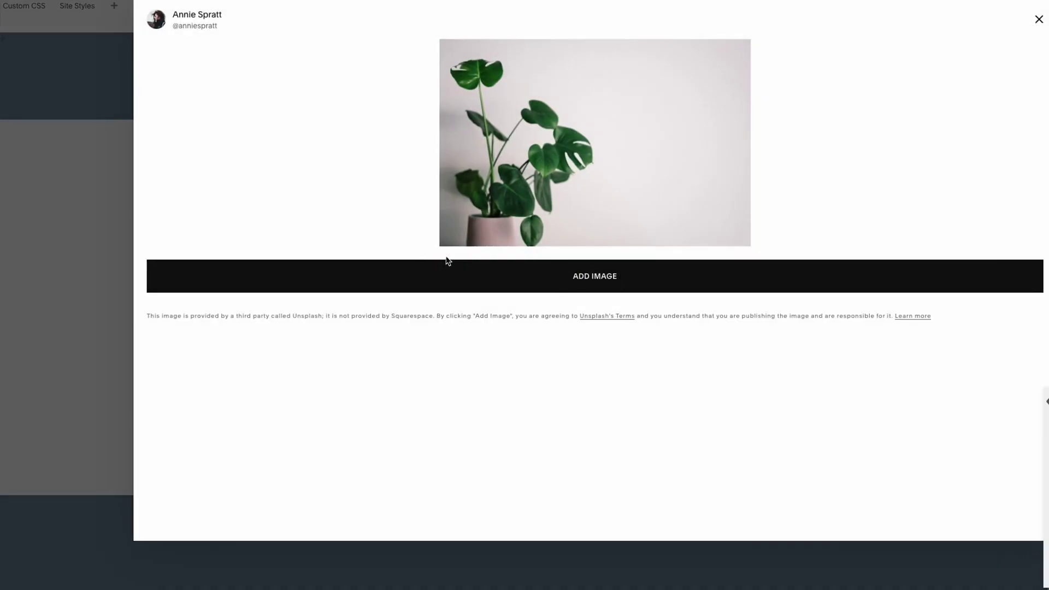
pyautogui.click(578, 282)
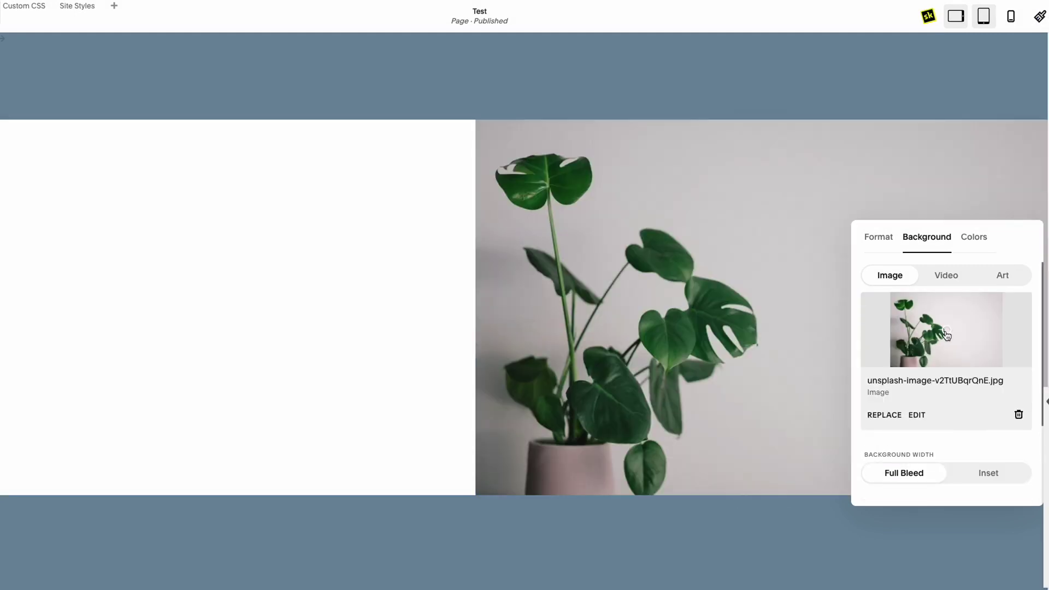
# Step: Move the focal point of the section's background image onto the plant's leaves
pyautogui.moveTo(943, 335); pyautogui.dragTo(923, 335)
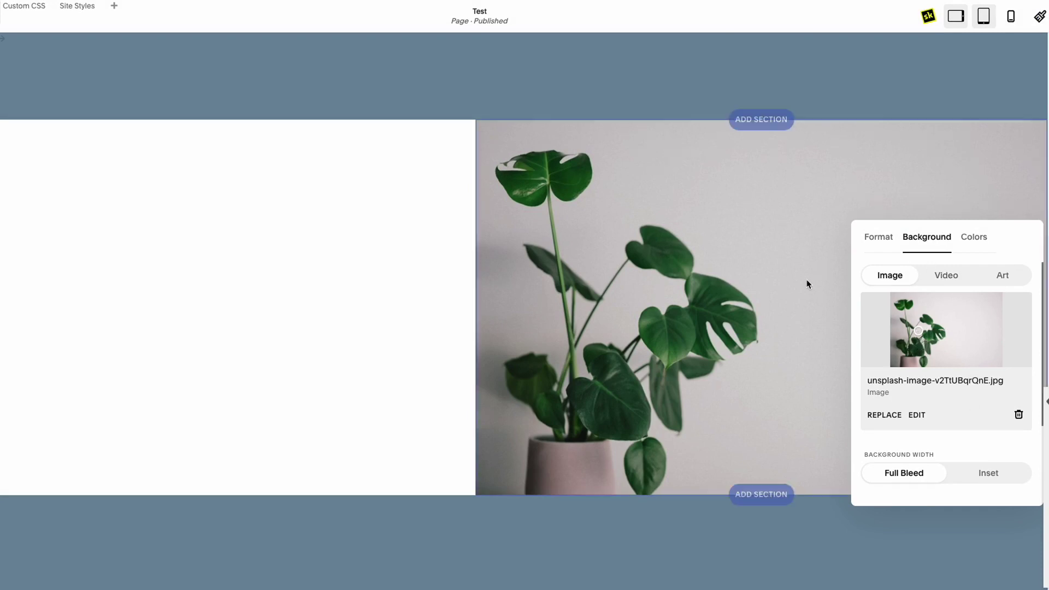
pyautogui.moveTo(918, 330)
pyautogui.mouseDown()
pyautogui.moveTo(960, 331)
pyautogui.moveTo(908, 334)
pyautogui.mouseUp()
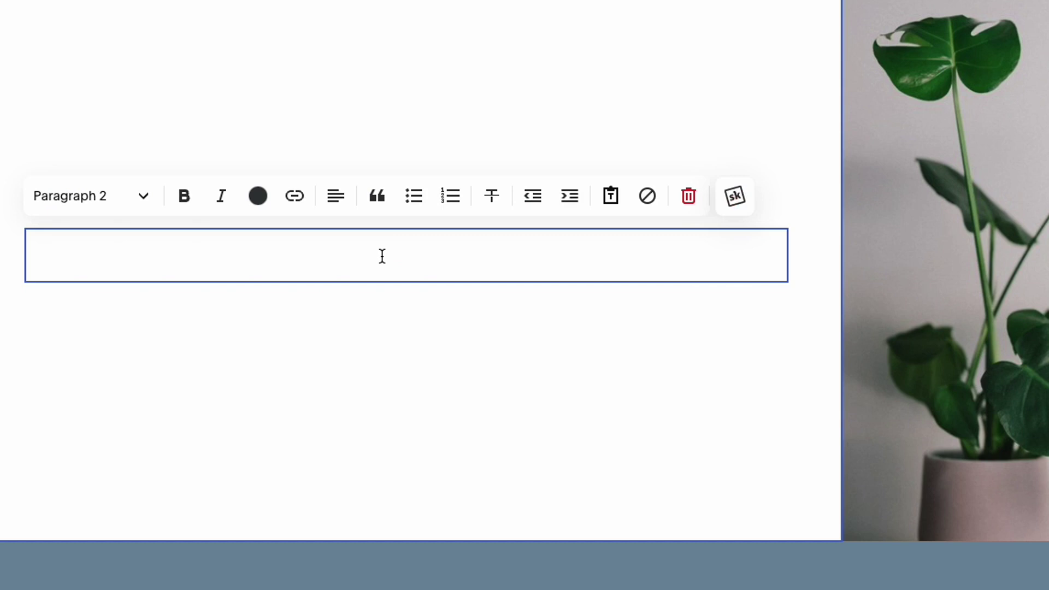
# Step: Enter "Heading 1" and, on a new line, "Paragraph Text" in the white section's text block
pyautogui.write('Heading 1')
pyautogui.press('Return')
pyautogui.write('Para')
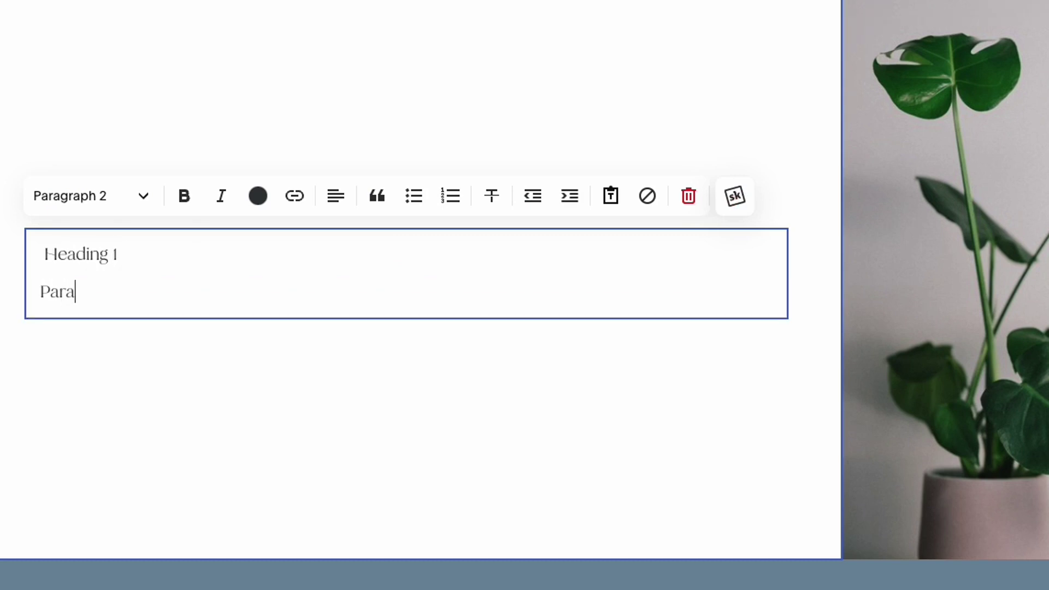
pyautogui.write('graph Text')
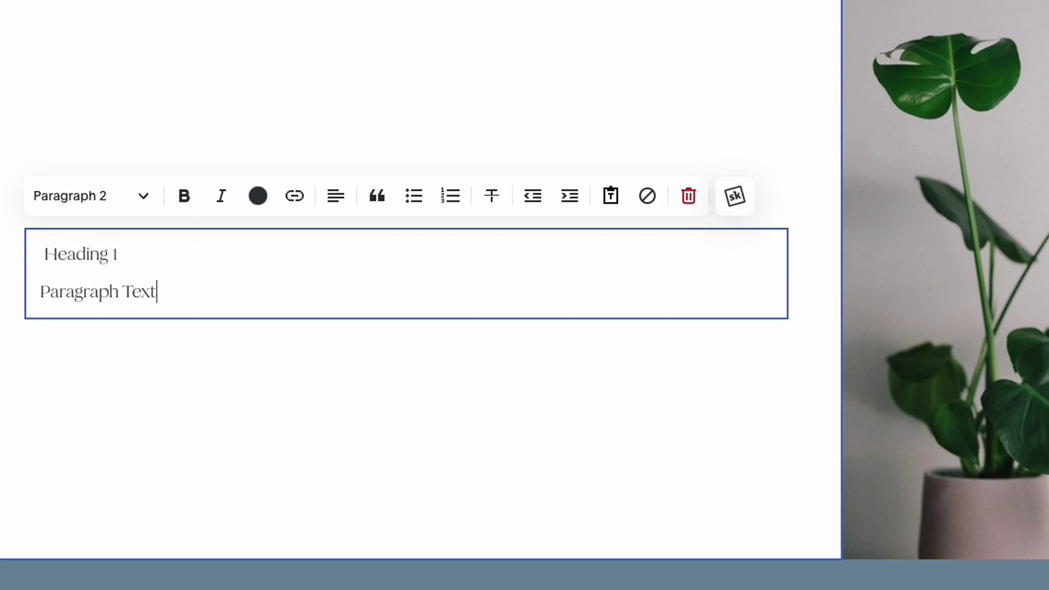
# Step: Apply the Heading 2 style to the "Heading 1" line in the white section's text block
pyautogui.tripleClick(101, 251)
pyautogui.click(104, 211)
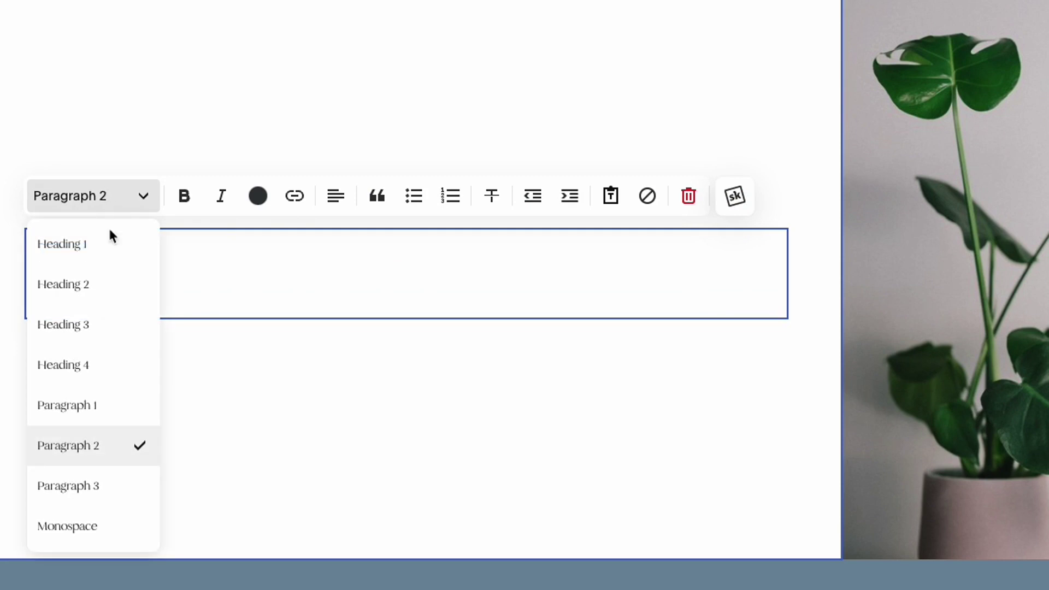
pyautogui.click(104, 284)
pyautogui.click(284, 112)
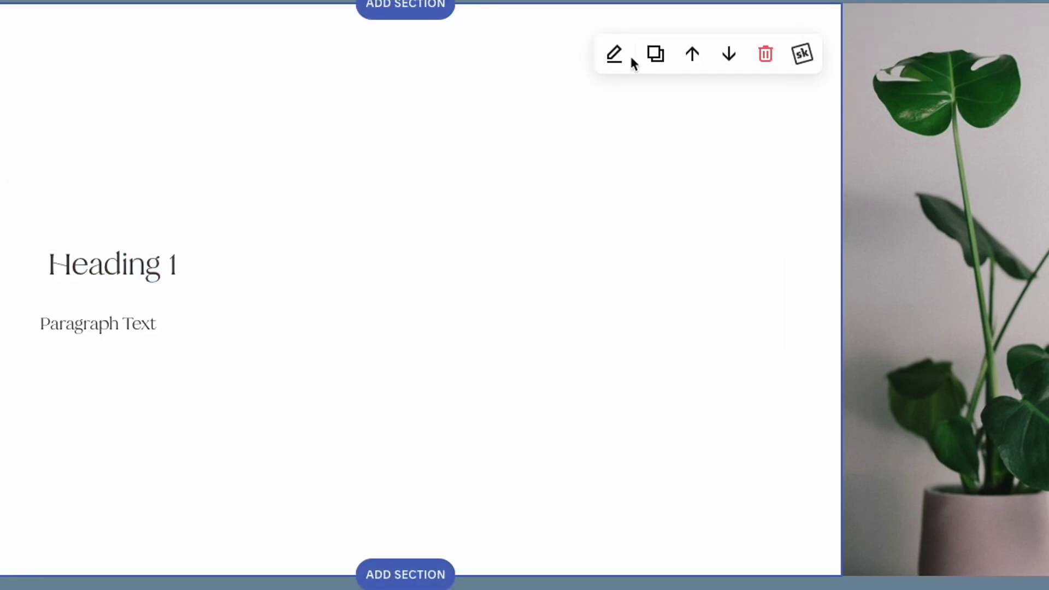
# Step: Set the white section's content width to S and center-align both its heading and paragraph text
pyautogui.click(613, 52)
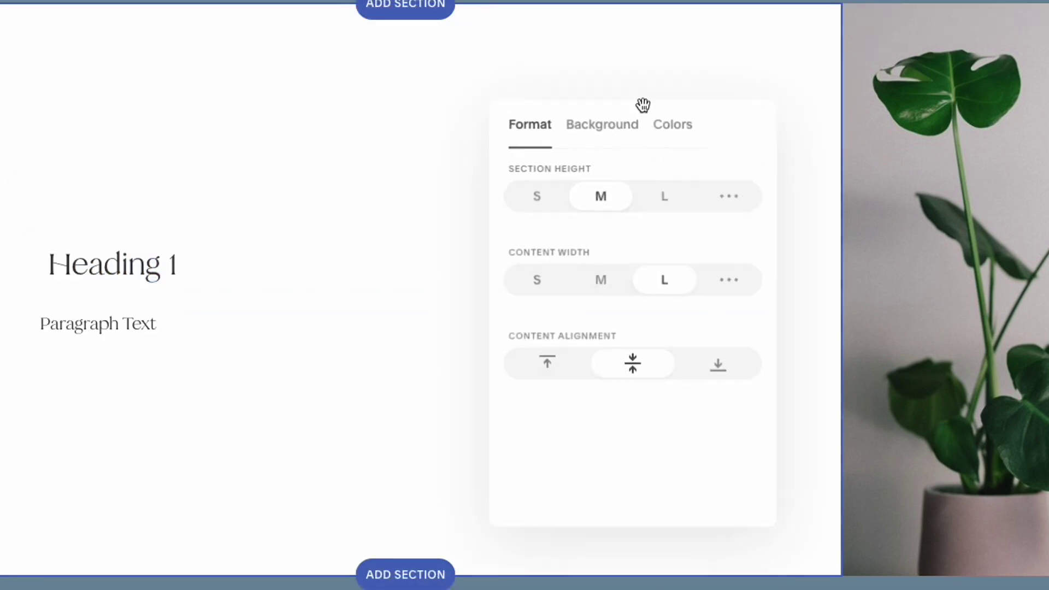
pyautogui.click(536, 279)
pyautogui.click(299, 296)
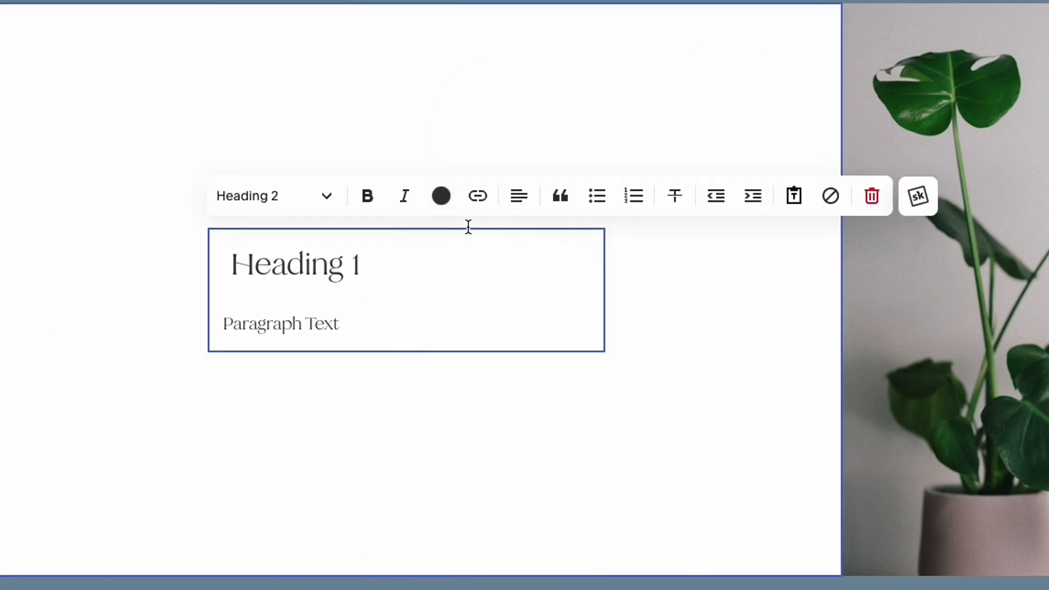
pyautogui.hotkey('ctrl', 'a')
pyautogui.click(389, 322)
pyautogui.moveTo(389, 322); pyautogui.dragTo(195, 271)
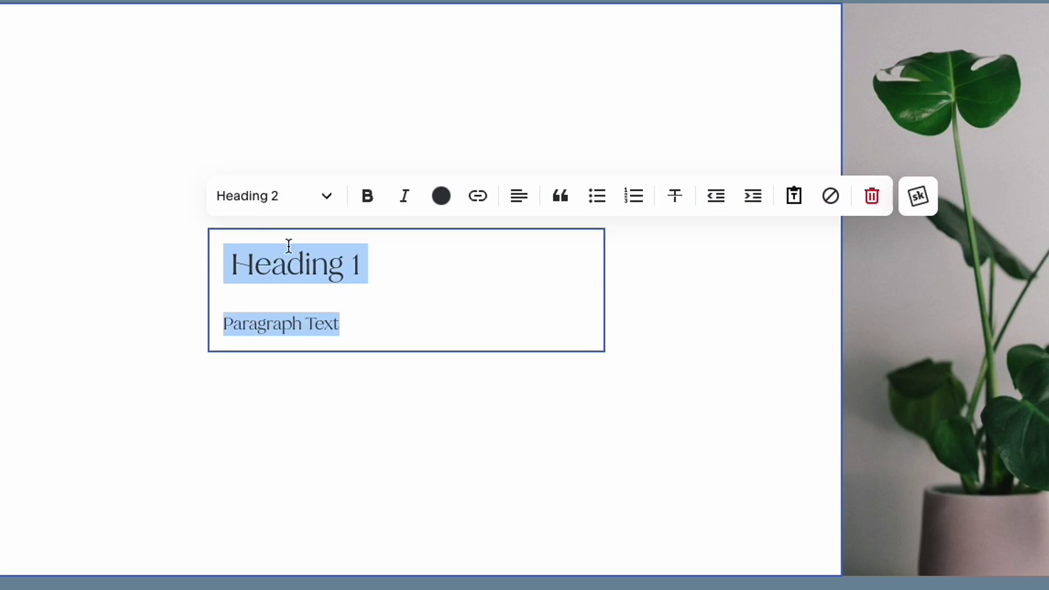
pyautogui.click(516, 206)
pyautogui.click(520, 241)
pyautogui.click(492, 148)
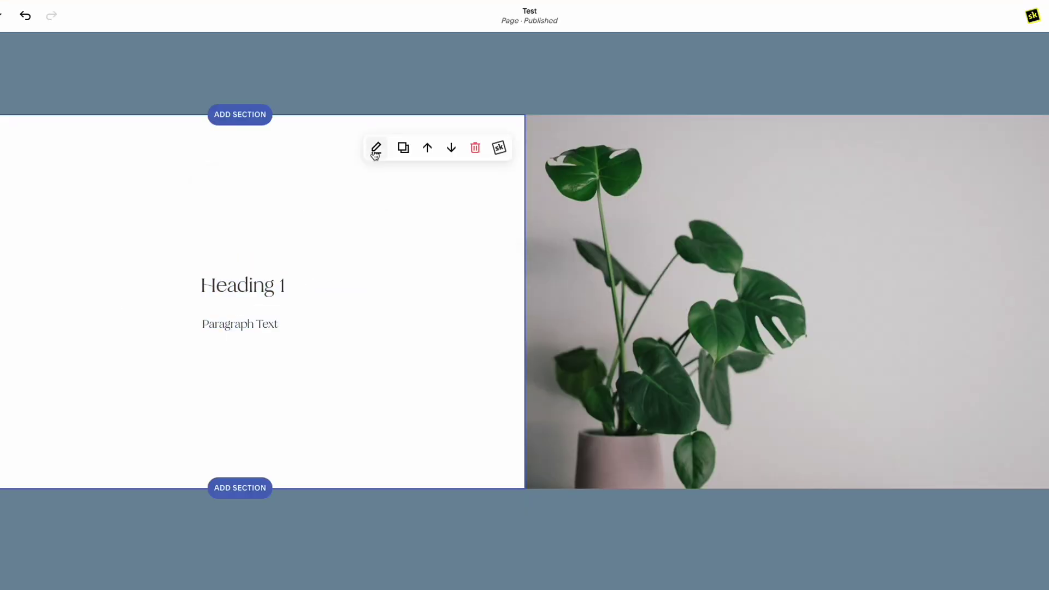
# Step: Try the S and M heights on the white section, then set its section height to L
pyautogui.click(376, 148)
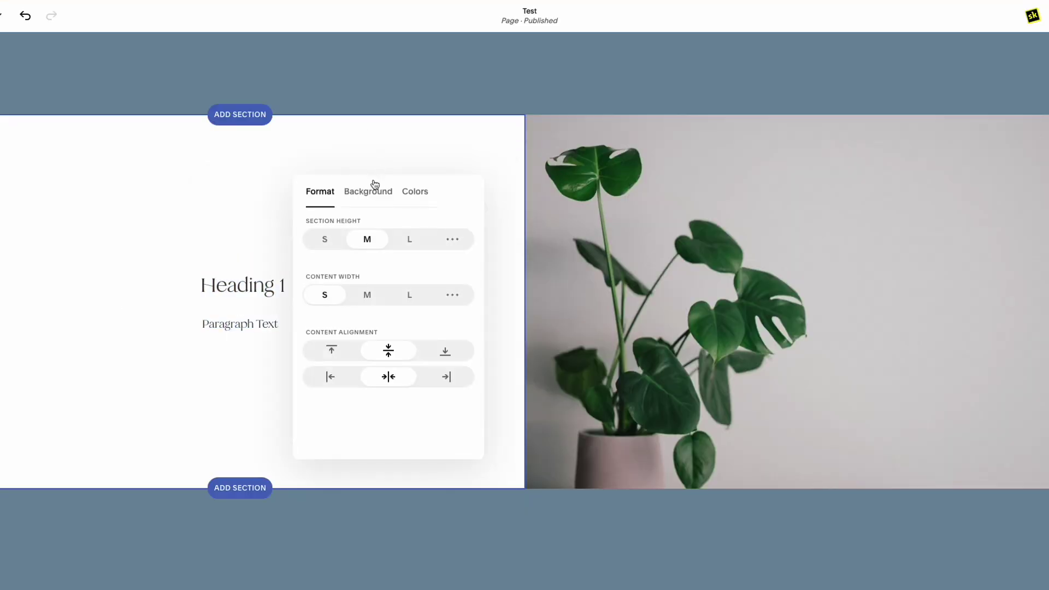
pyautogui.click(325, 240)
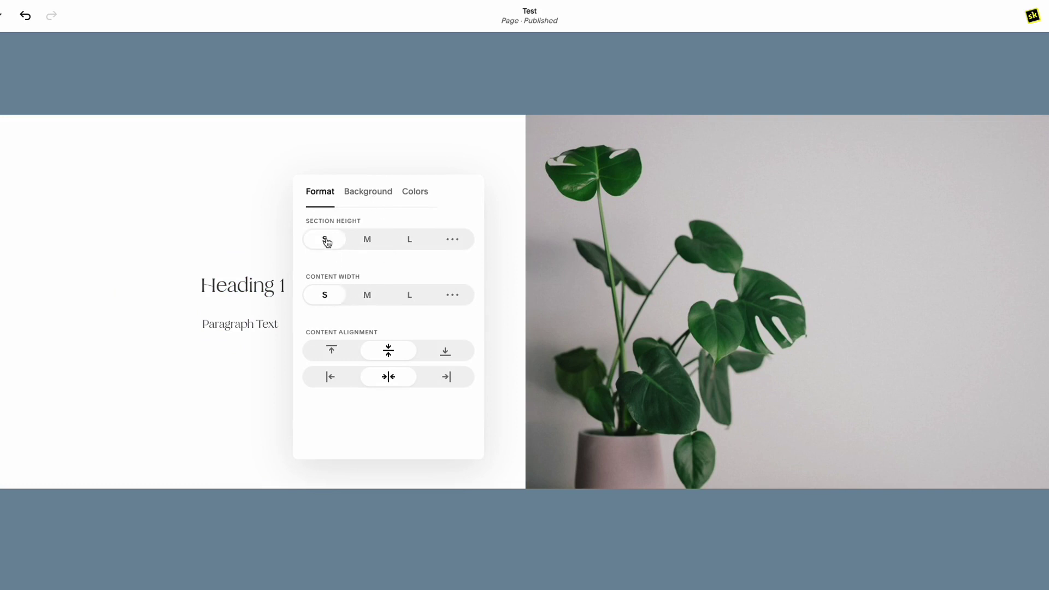
pyautogui.click(367, 239)
pyautogui.click(405, 240)
pyautogui.scroll(-2, 358, 208)
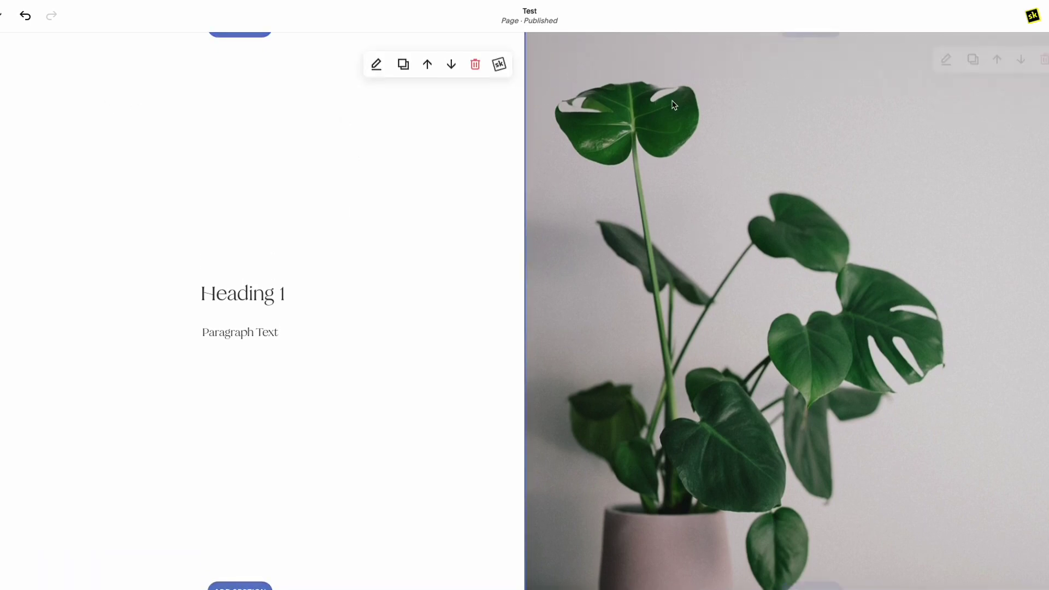
# Step: Enter "Heading Text Here" in the text block of the blue section below the split sections
pyautogui.scroll(-5, 671, 112)
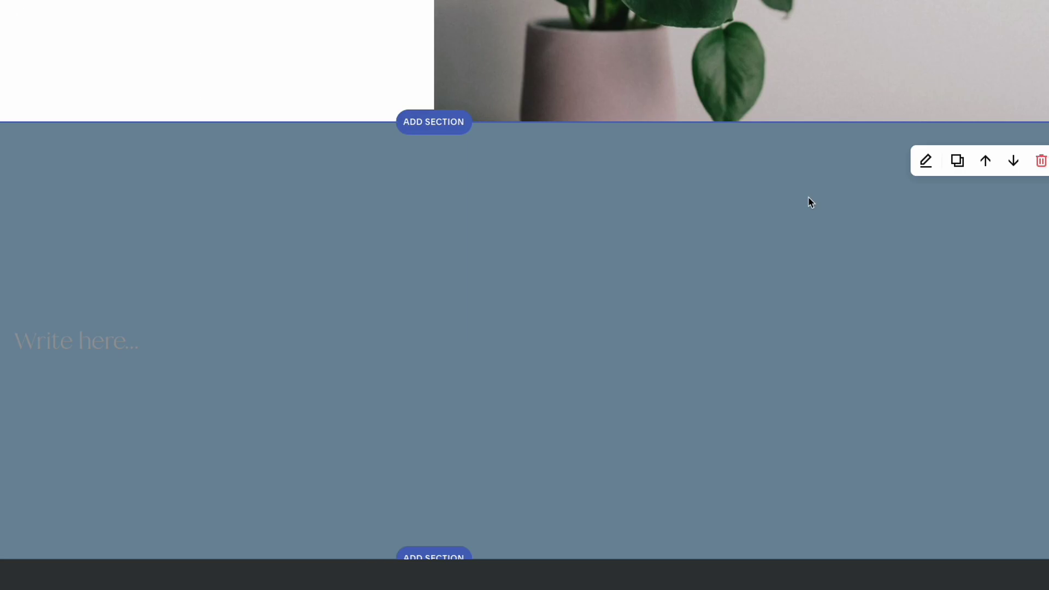
pyautogui.click(172, 344)
pyautogui.write('Head')
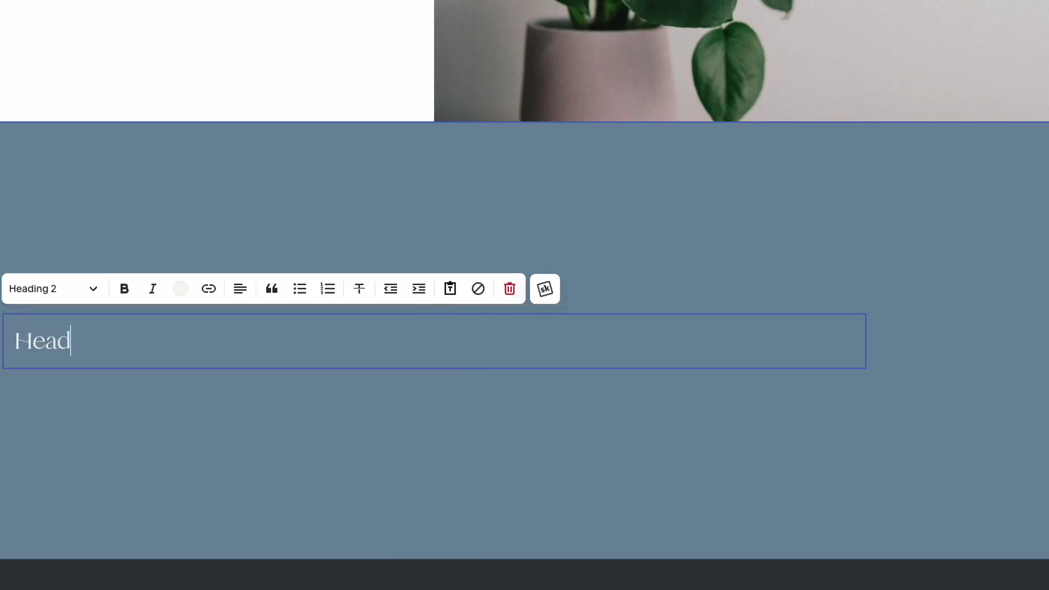
pyautogui.write('ing Text Here')
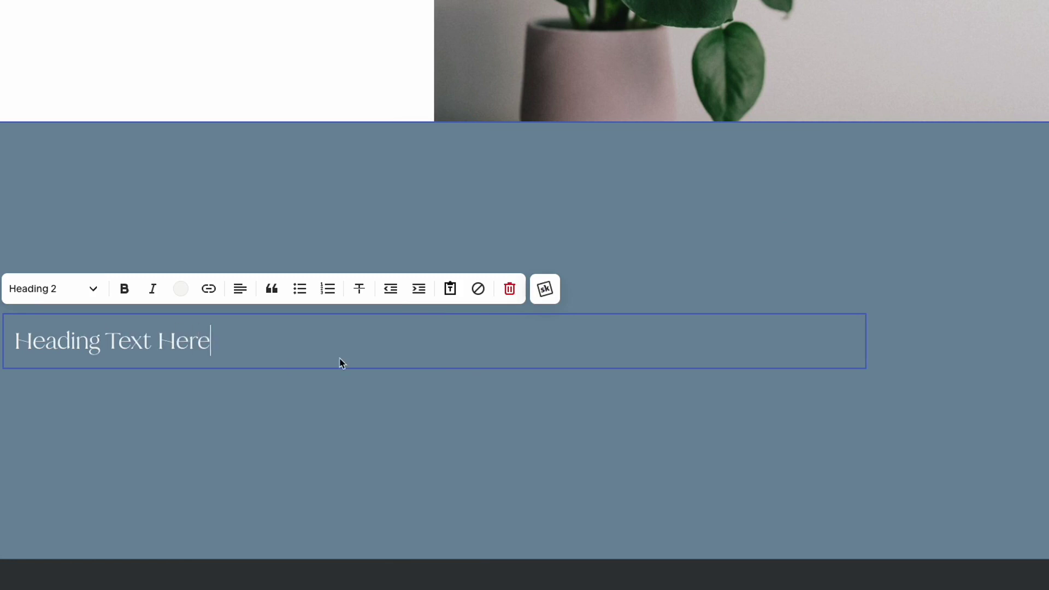
# Step: Set the Heading 2 font size of the blue section's text to 164% in SquareKicker and apply it
pyautogui.click(545, 293)
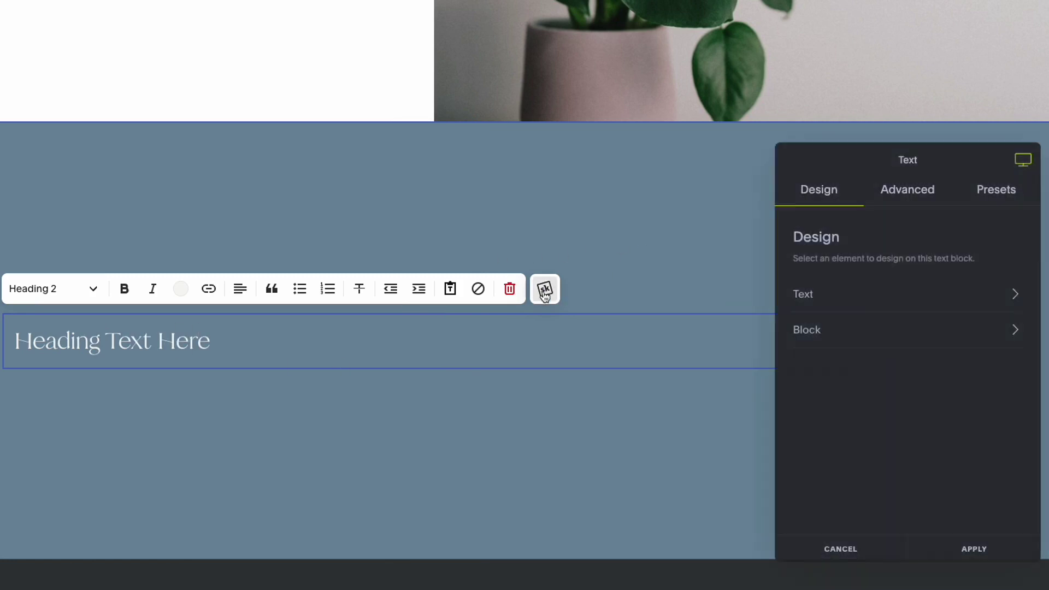
pyautogui.click(857, 294)
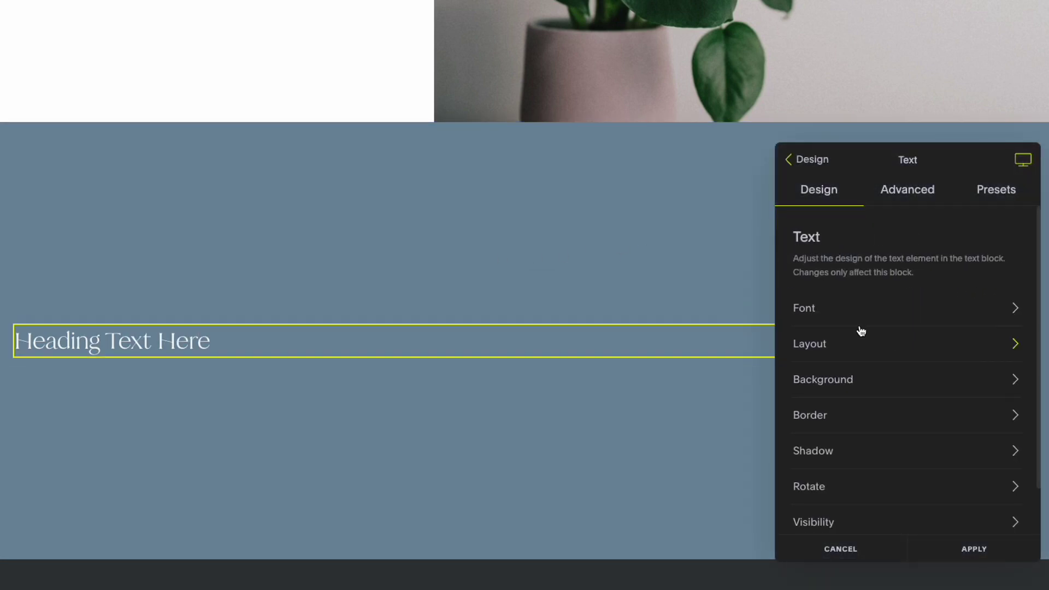
pyautogui.click(877, 317)
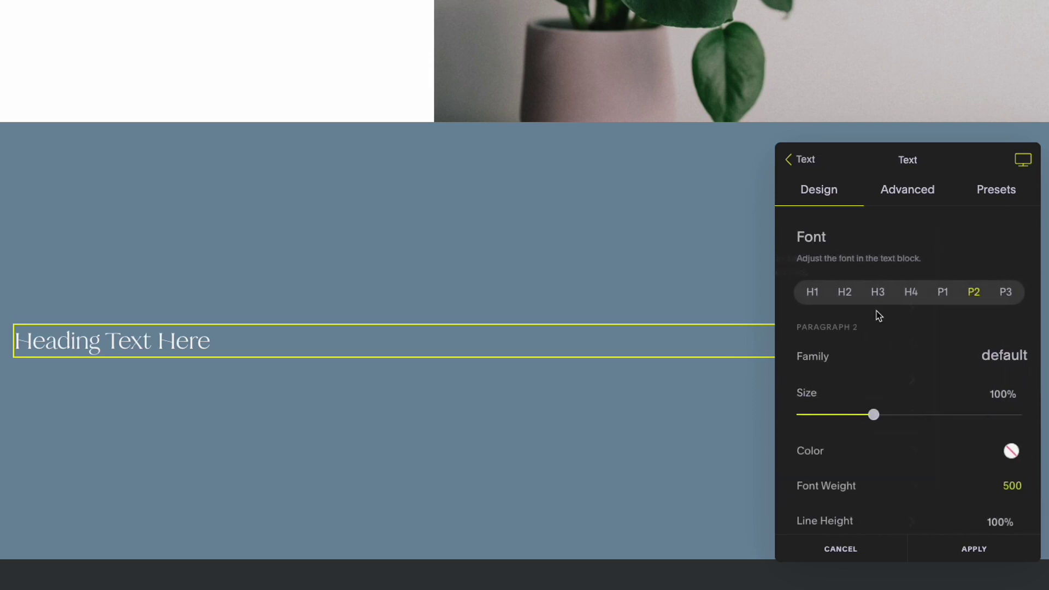
pyautogui.click(841, 295)
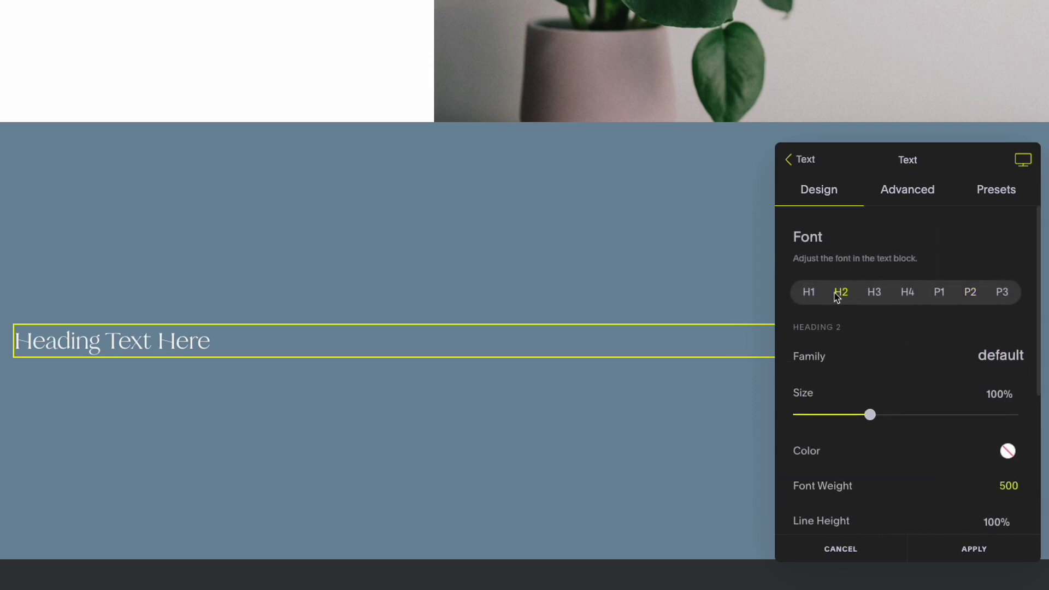
pyautogui.moveTo(870, 415); pyautogui.dragTo(942, 413)
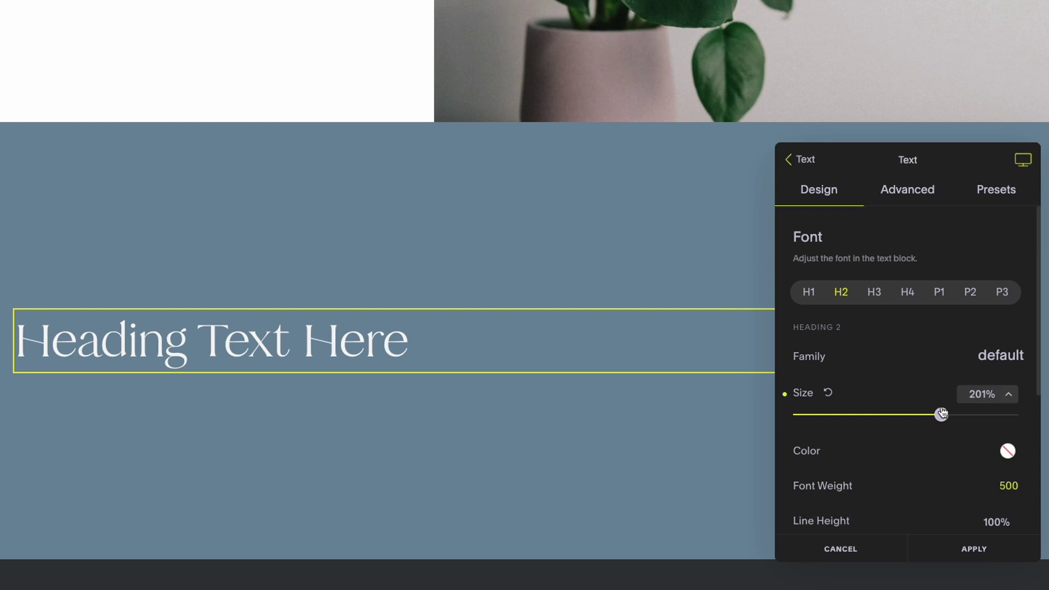
pyautogui.moveTo(941, 414); pyautogui.dragTo(915, 415)
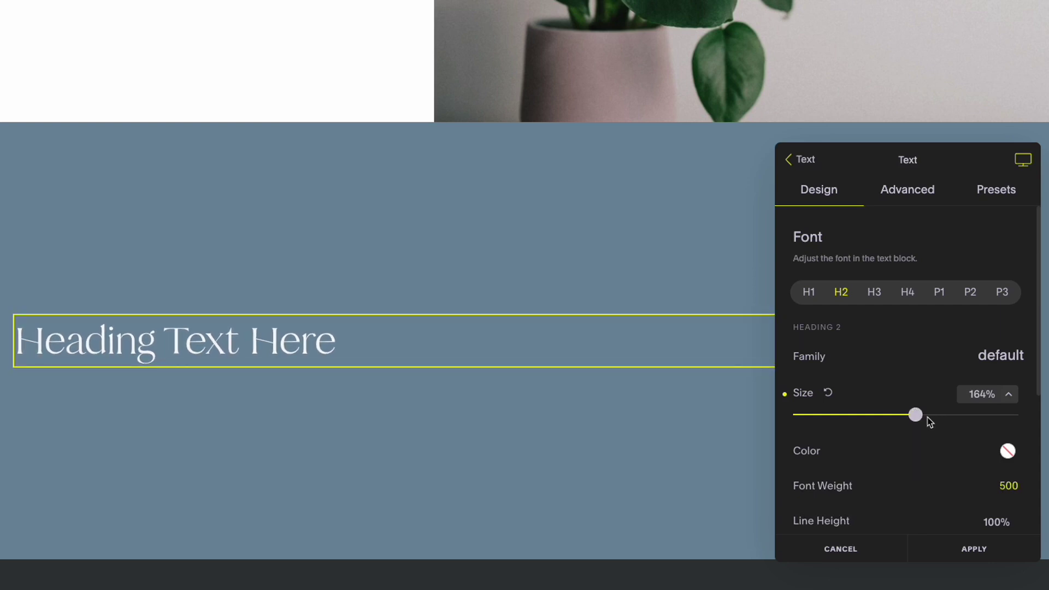
pyautogui.click(974, 547)
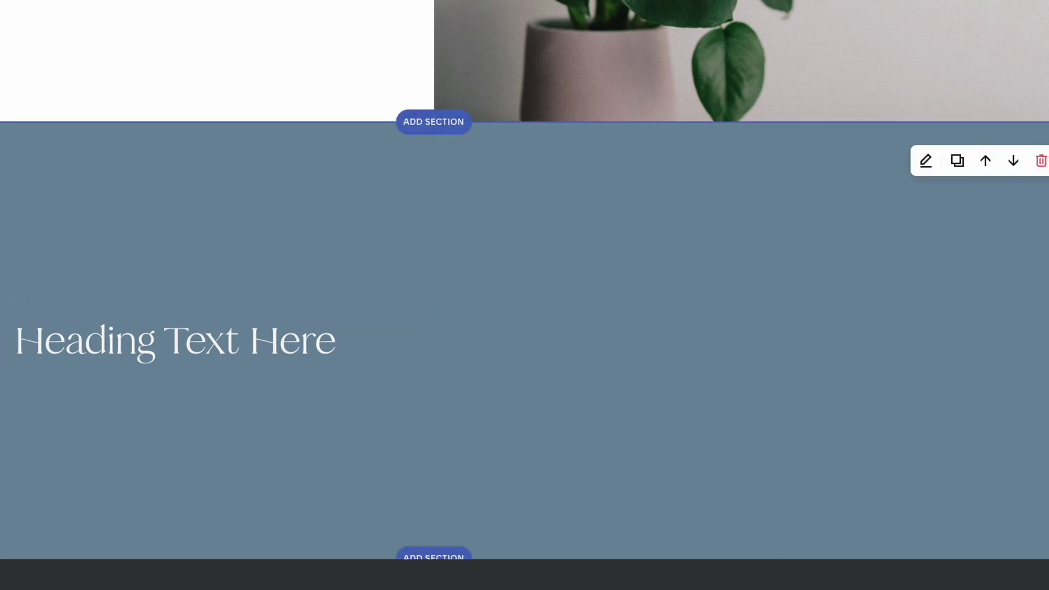
# Step: Turn on Sticky Split for the blue section with the side set to Left and 3 included sections, and apply it
pyautogui.click(925, 160)
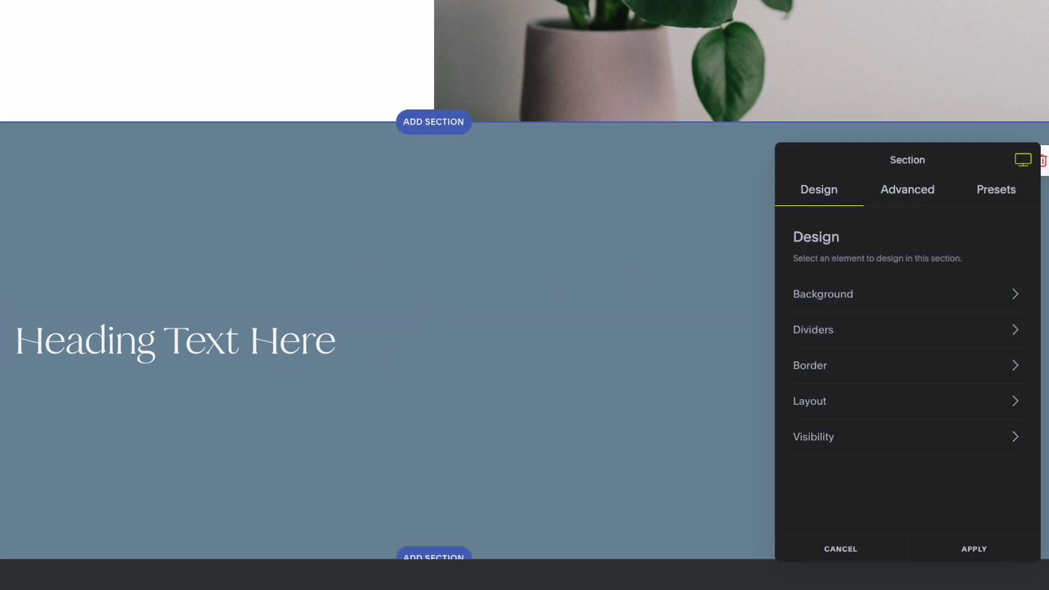
pyautogui.click(912, 191)
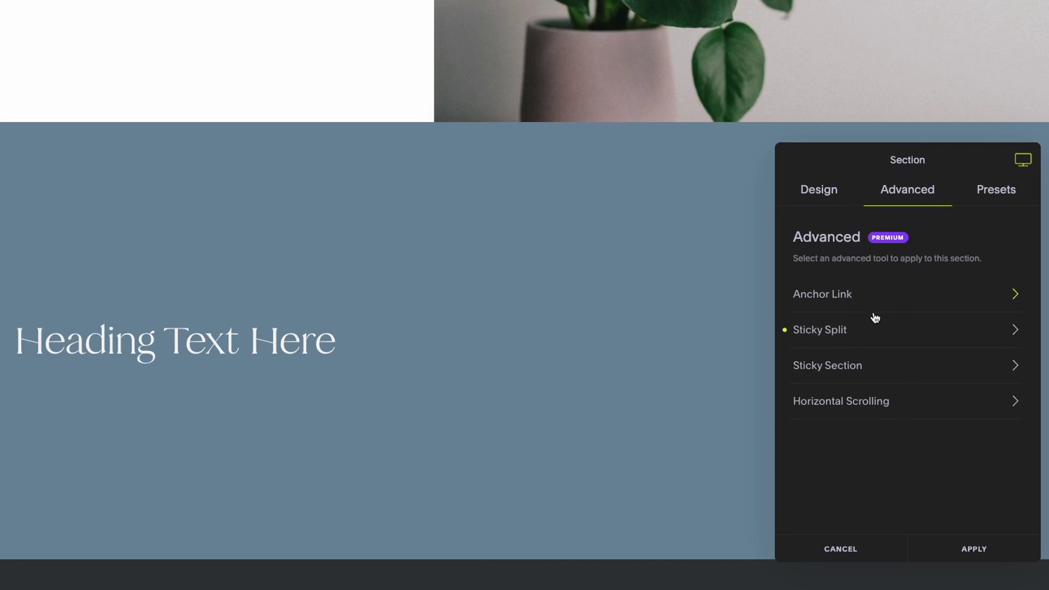
pyautogui.moveTo(878, 328)
pyautogui.click(886, 339)
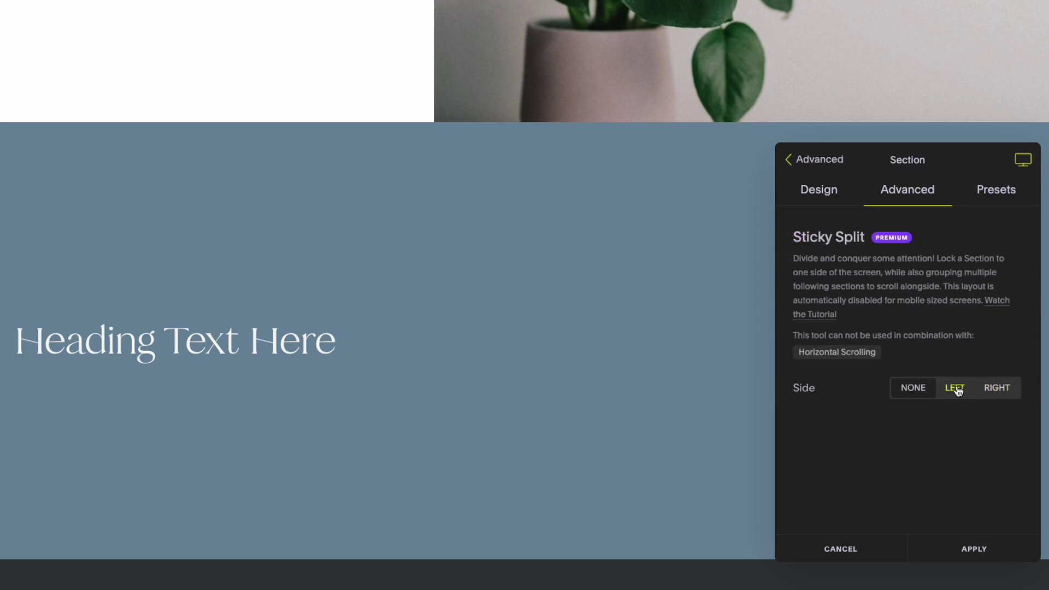
pyautogui.click(956, 389)
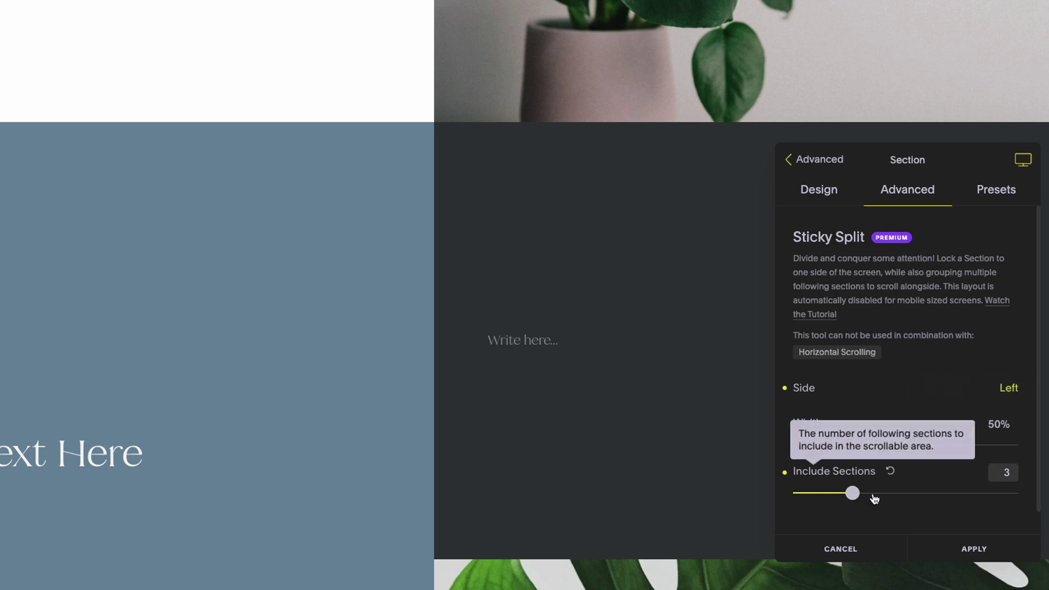
pyautogui.moveTo(874, 499)
pyautogui.mouseDown()
pyautogui.moveTo(907, 496)
pyautogui.moveTo(871, 497)
pyautogui.mouseUp()
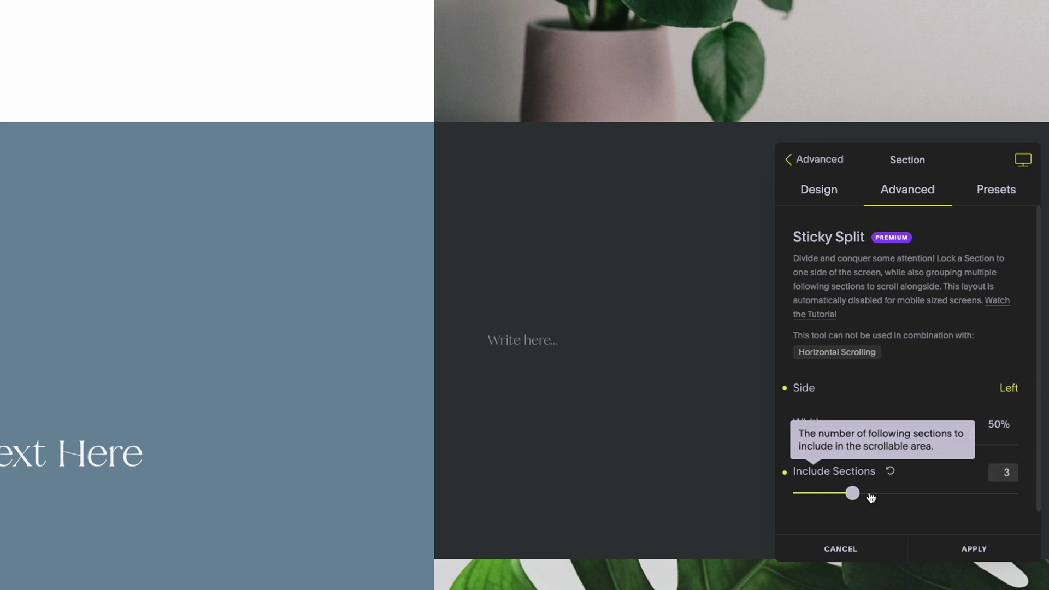
pyautogui.click(974, 550)
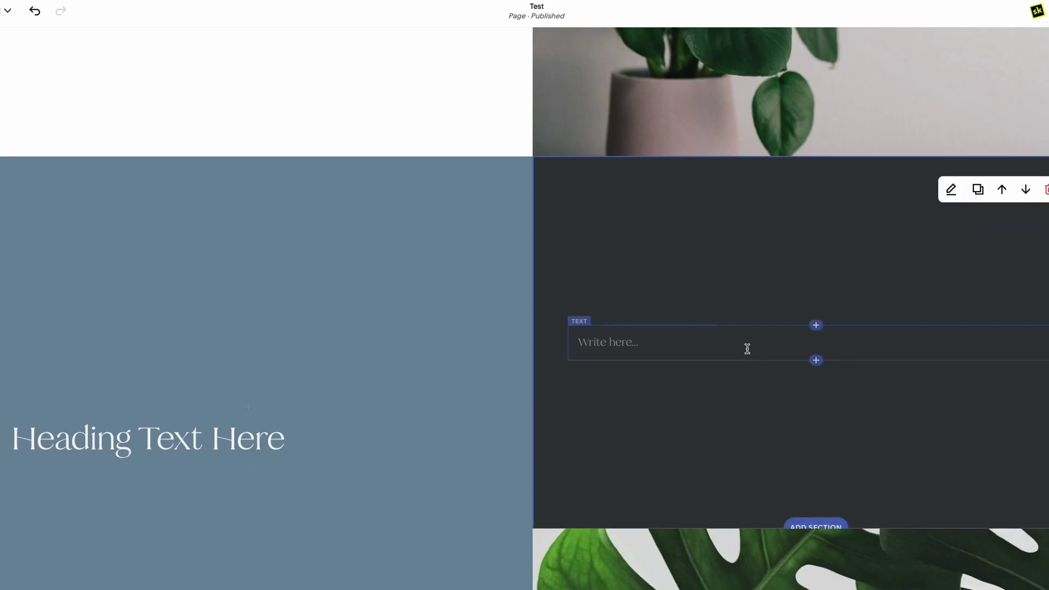
# Step: Examine how the blue heading section behaves while the dark and plant-image sections scroll beside it
pyautogui.scroll(-10, 714, 349)
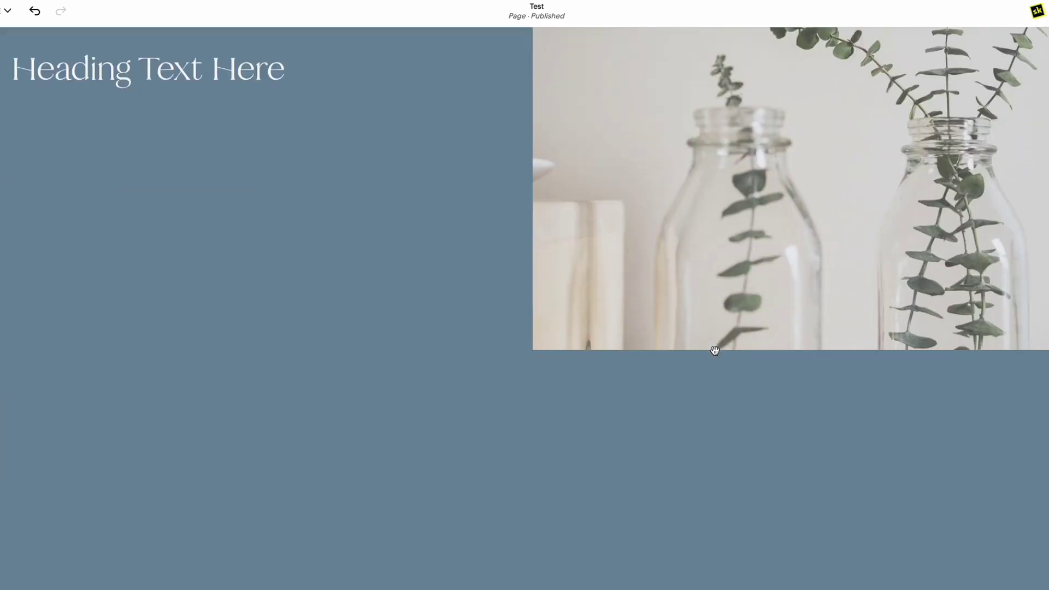
pyautogui.scroll(10, 714, 350)
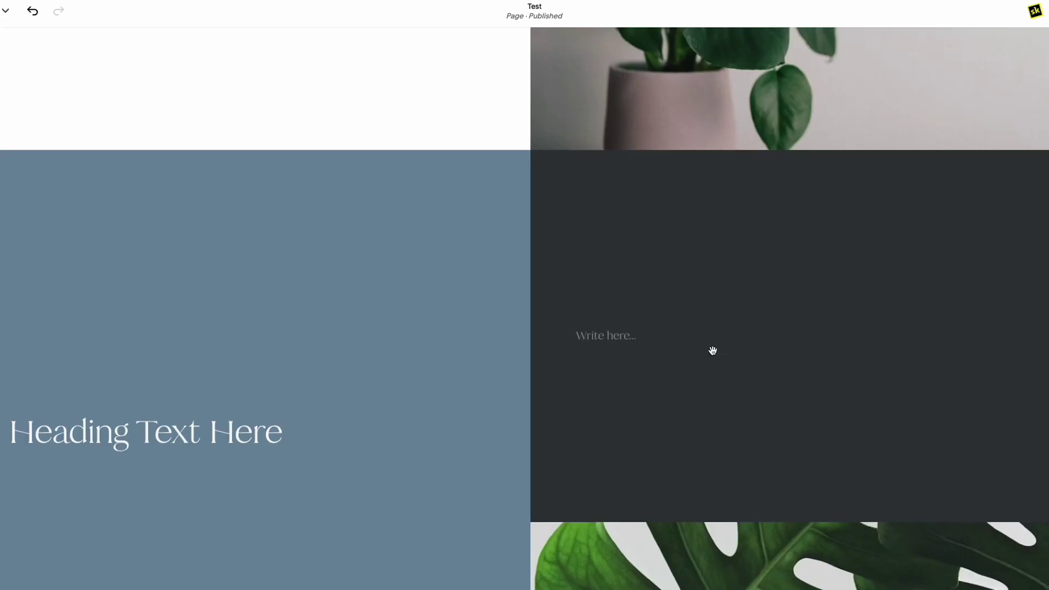
pyautogui.scroll(-5, 712, 350)
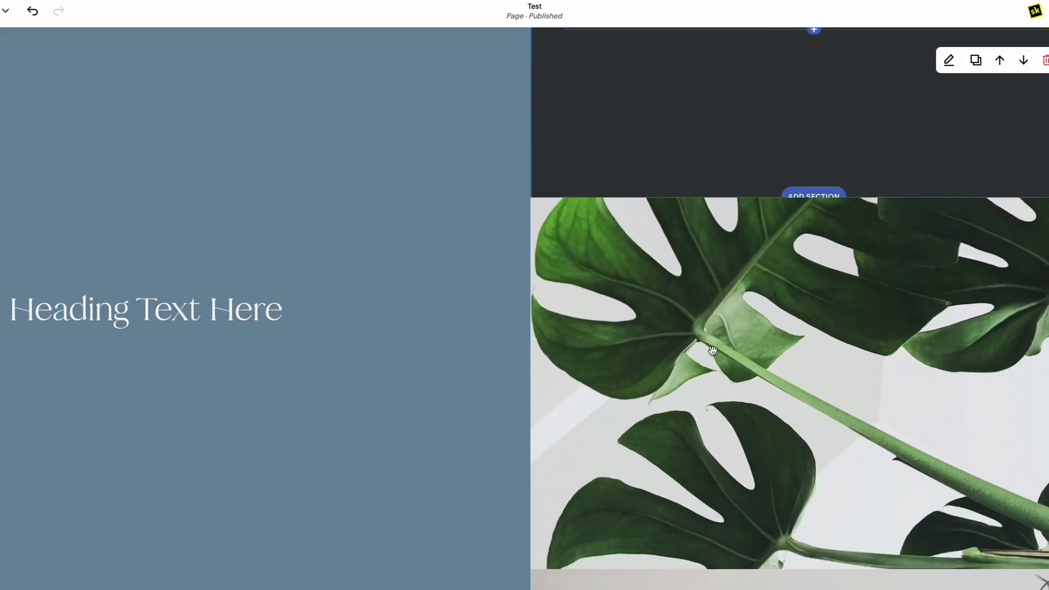
pyautogui.scroll(-4, 712, 350)
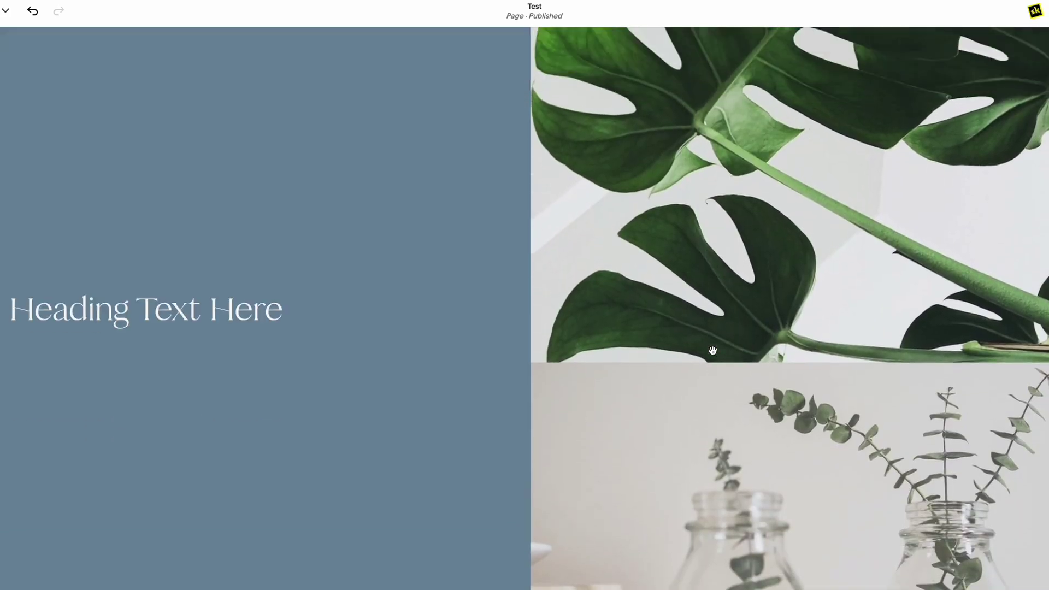
pyautogui.scroll(5, 712, 350)
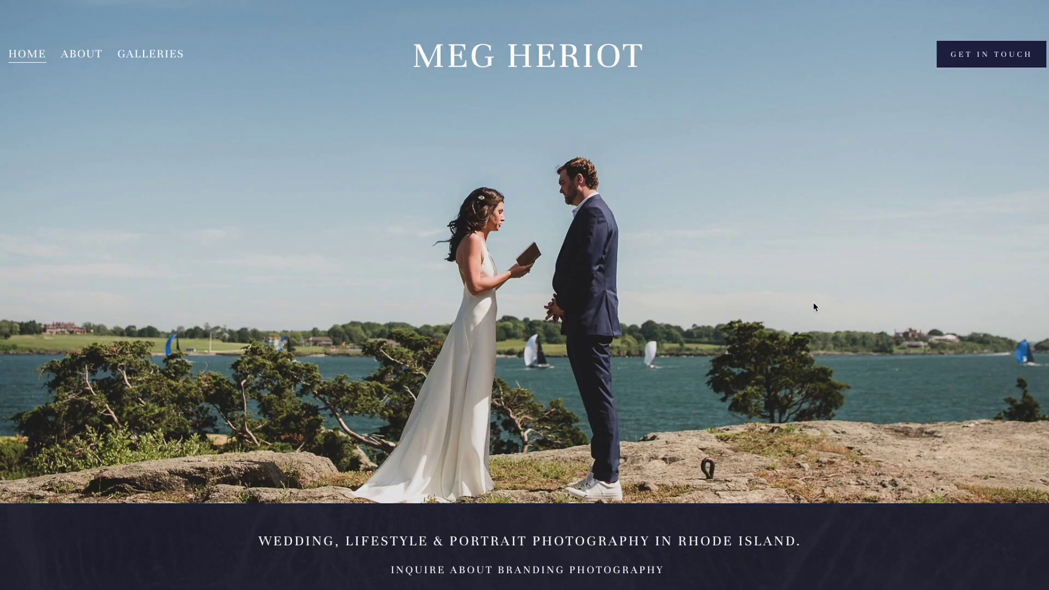
# Step: Examine the sticky split and side-by-side sections on the wedding photography website's home page
pyautogui.scroll(-10, 814, 307)
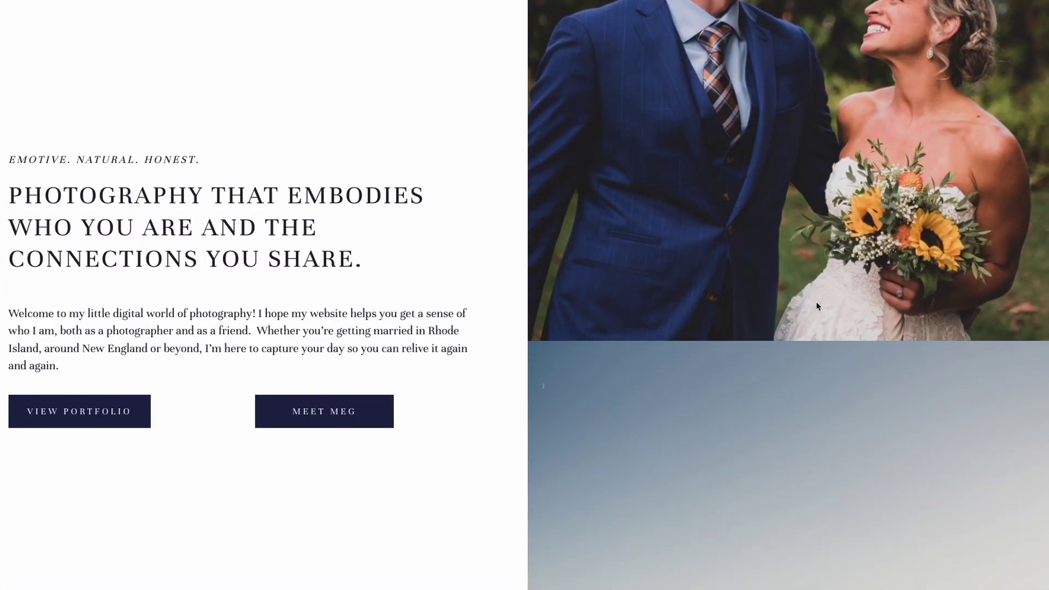
pyautogui.scroll(-10, 817, 306)
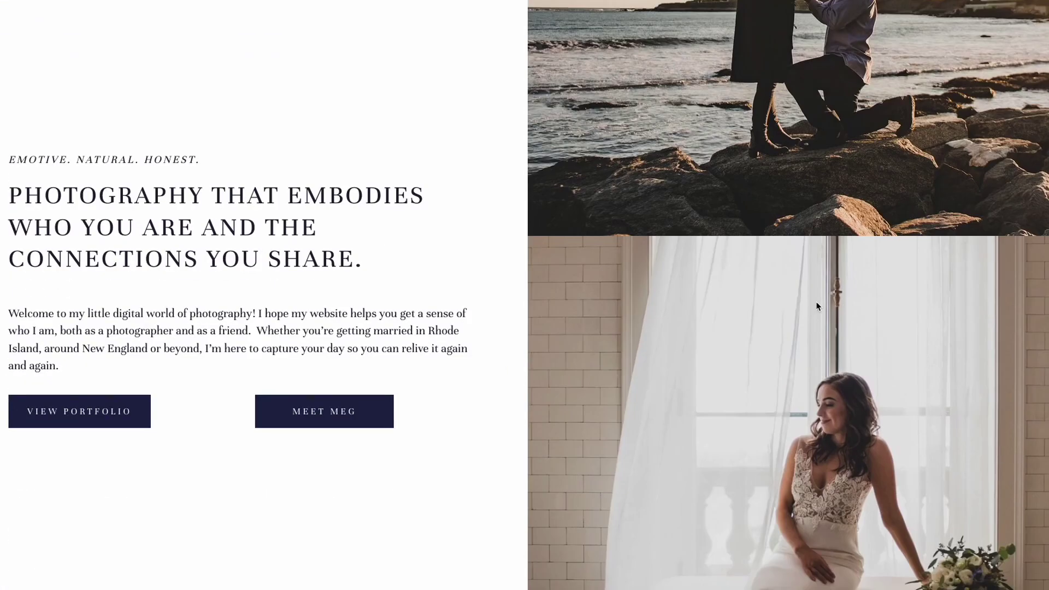
pyautogui.scroll(-10, 818, 306)
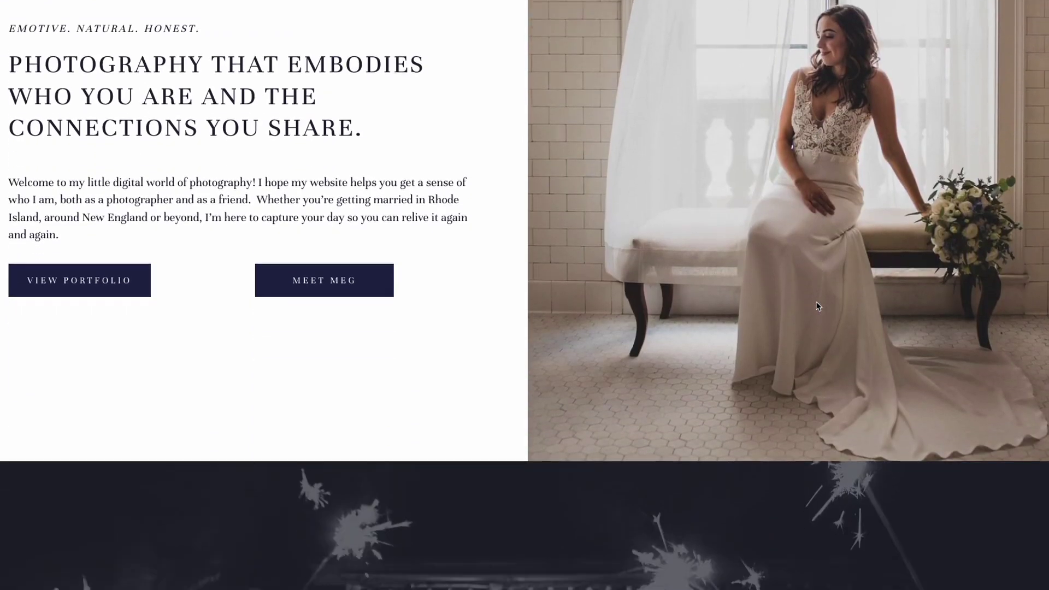
pyautogui.scroll(-10, 818, 306)
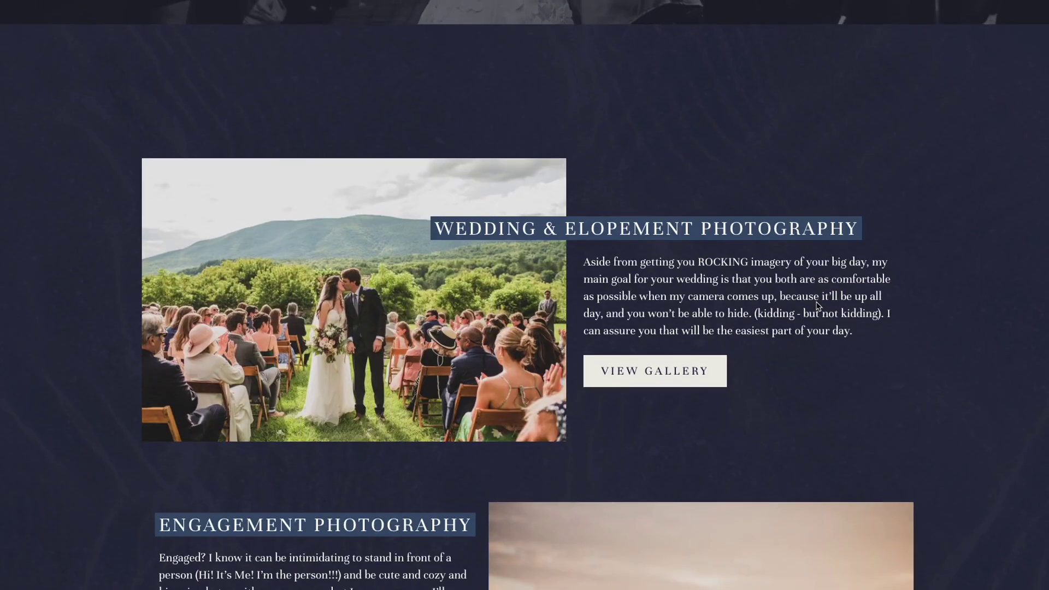
pyautogui.scroll(-15, 818, 306)
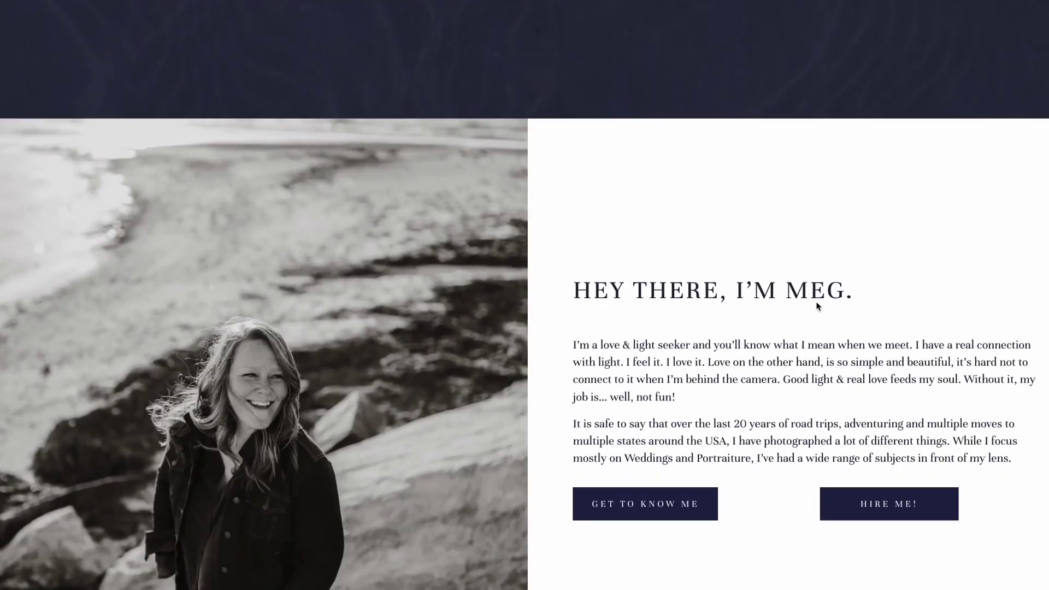
# Step: Examine how the photographer's introduction text behaves while the portrait images scroll beside it on the wedding photography website
pyautogui.scroll(-10, 818, 306)
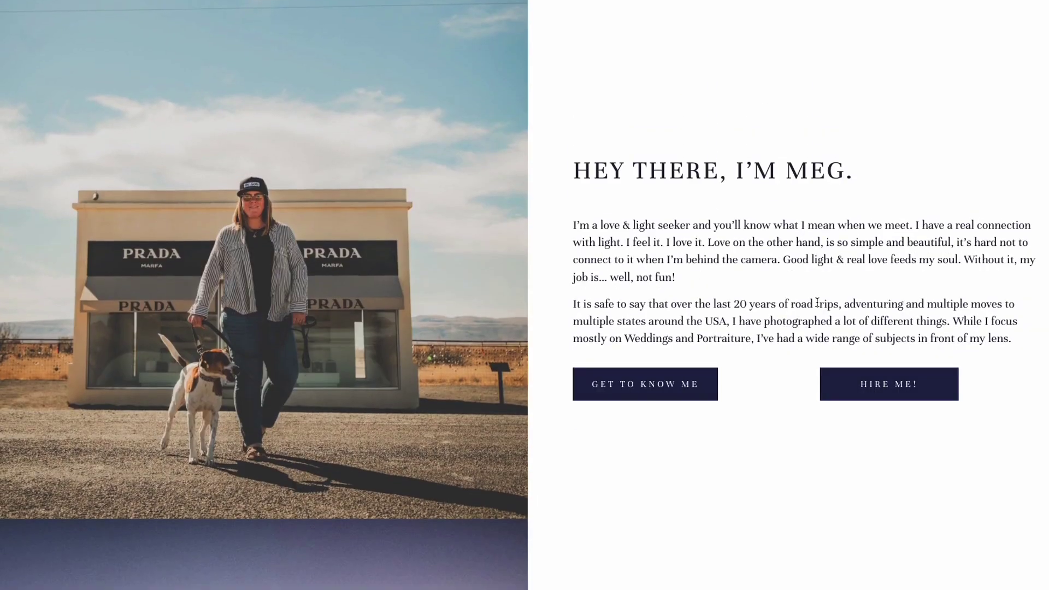
pyautogui.scroll(-12, 818, 305)
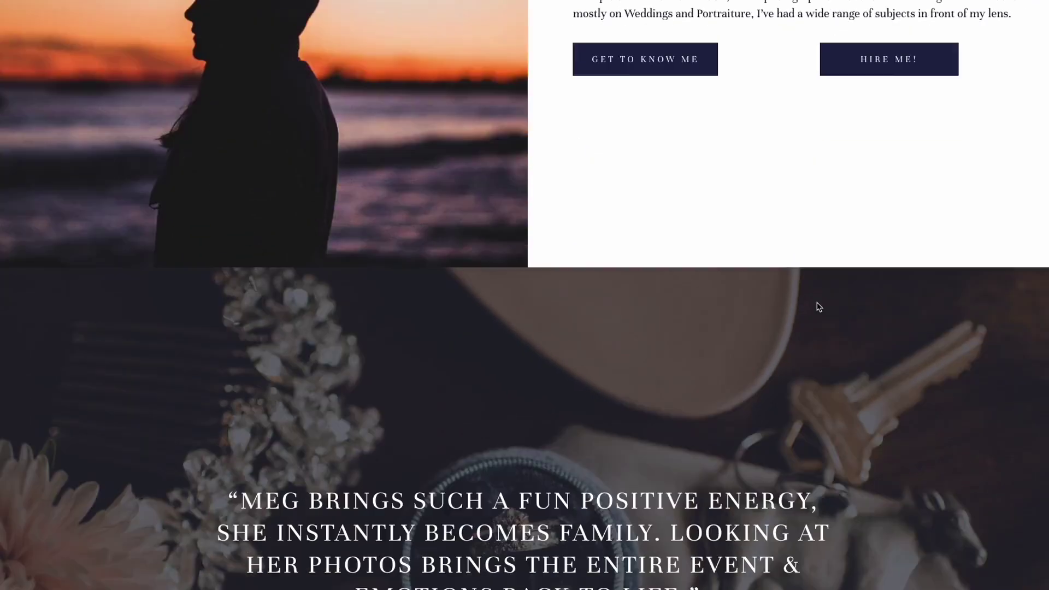
pyautogui.scroll(-5, 818, 306)
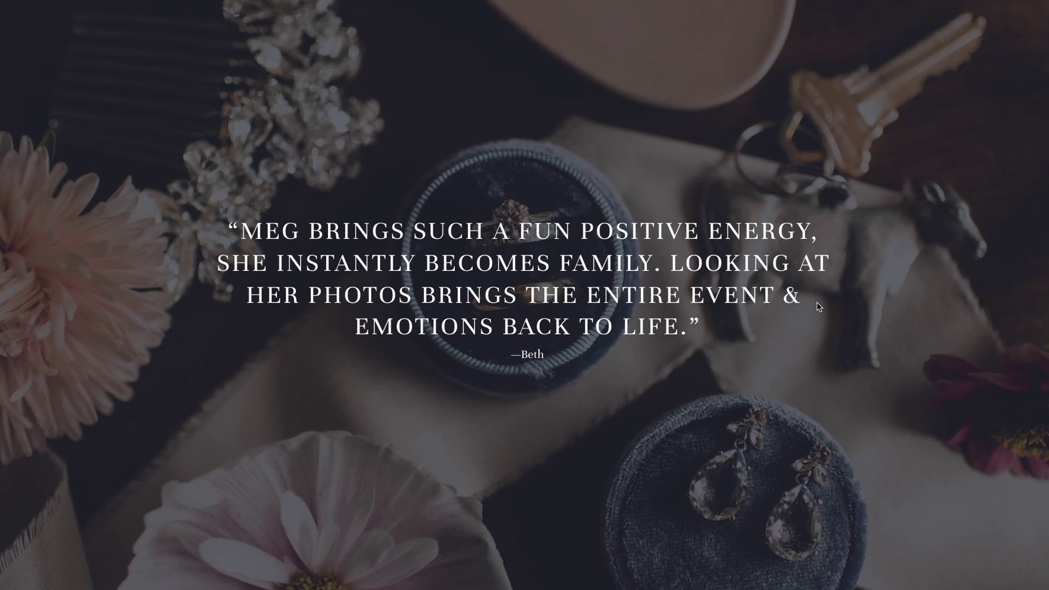
pyautogui.scroll(8, 817, 306)
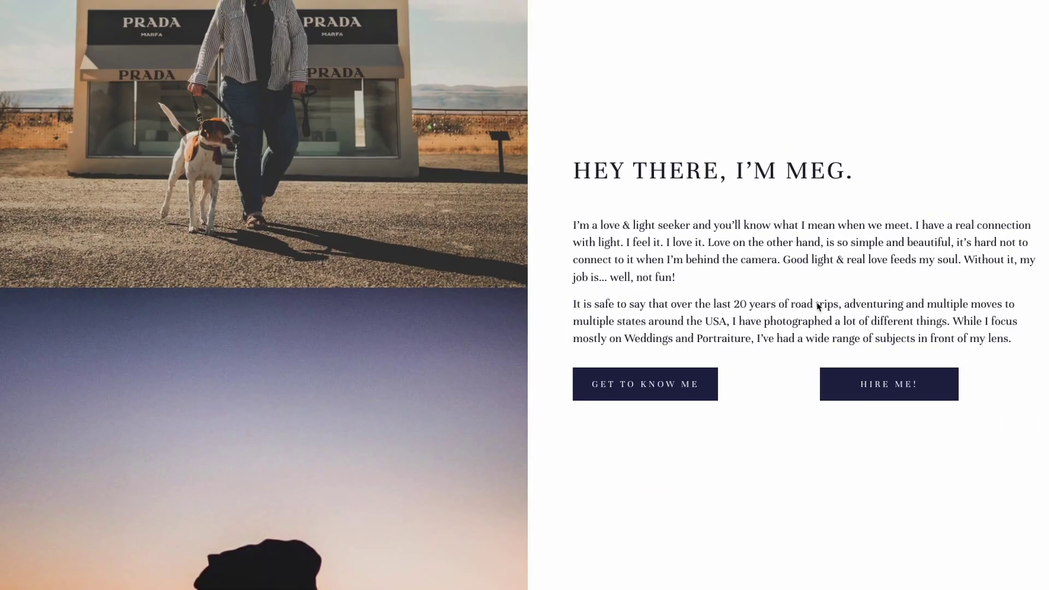
pyautogui.scroll(3, 818, 305)
pyautogui.scroll(4, 816, 303)
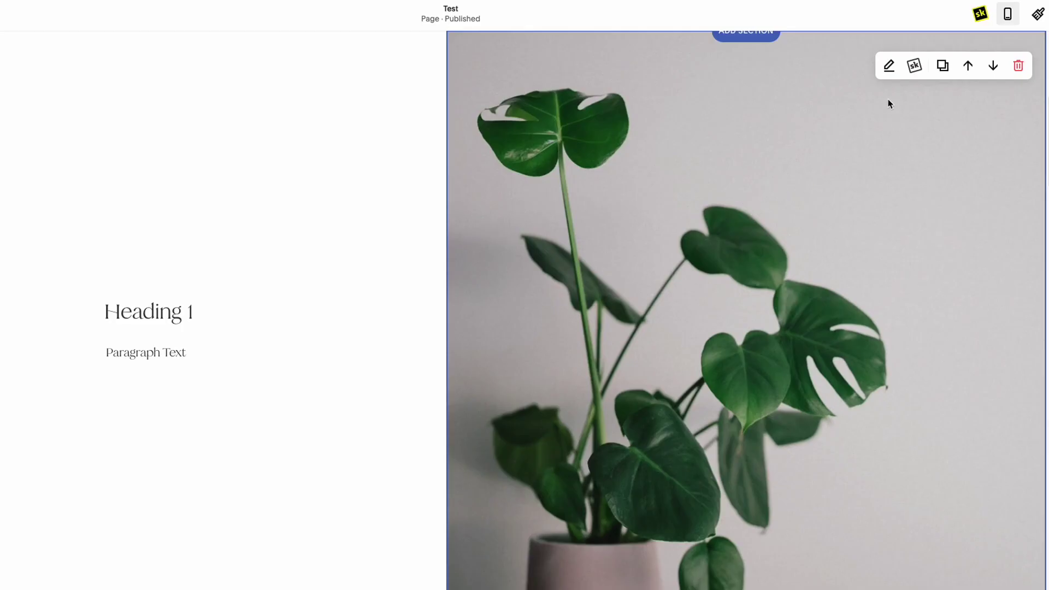
# Step: Set the white Heading 1 section's layout width to 1/1 - 100% for tablet in SquareKicker and apply it
pyautogui.click(1008, 15)
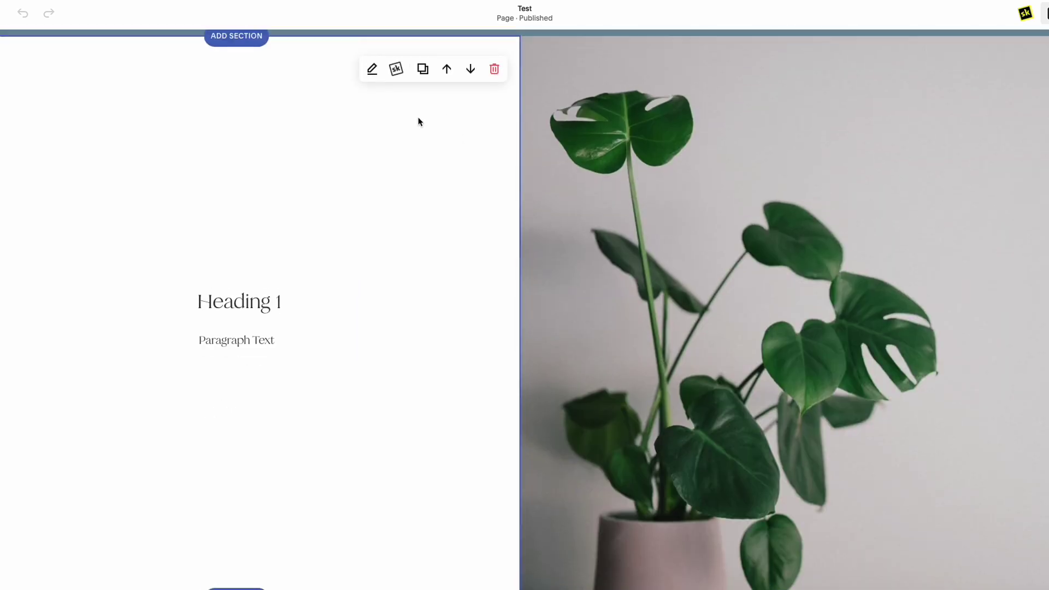
pyautogui.scroll(1, 420, 121)
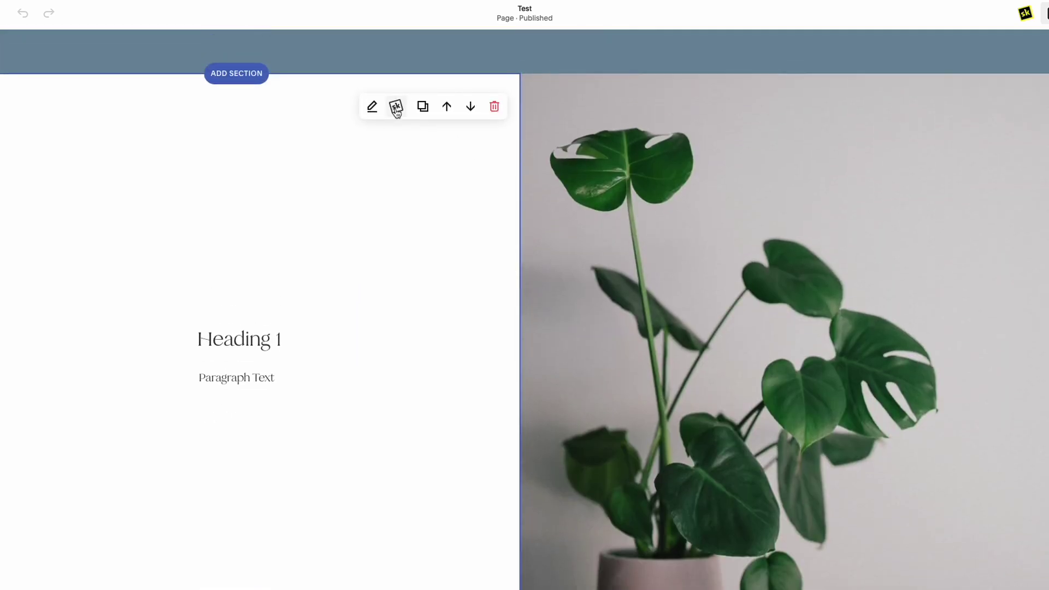
pyautogui.click(396, 107)
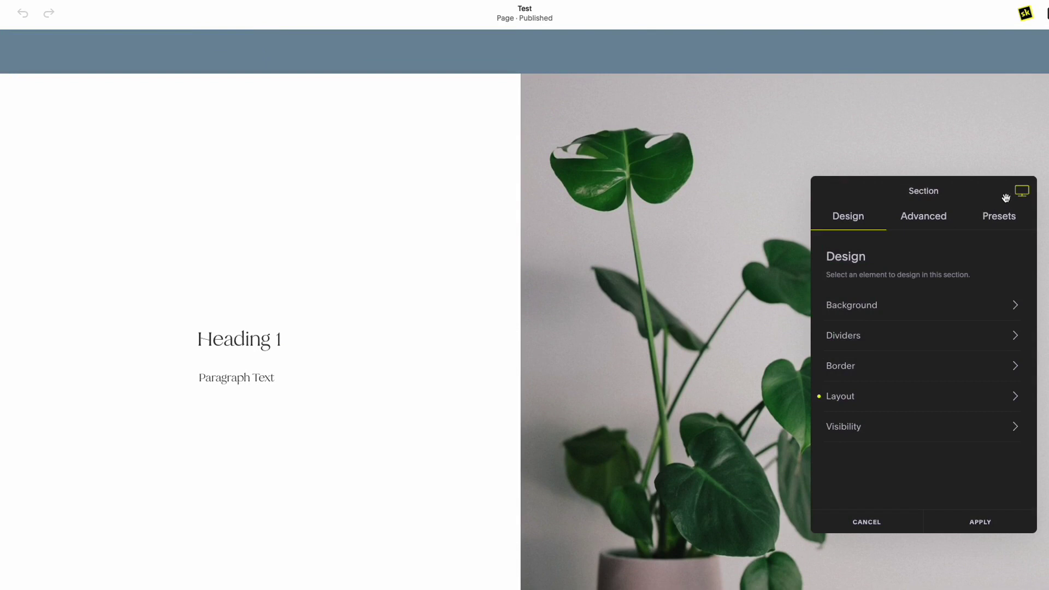
pyautogui.moveTo(1006, 198)
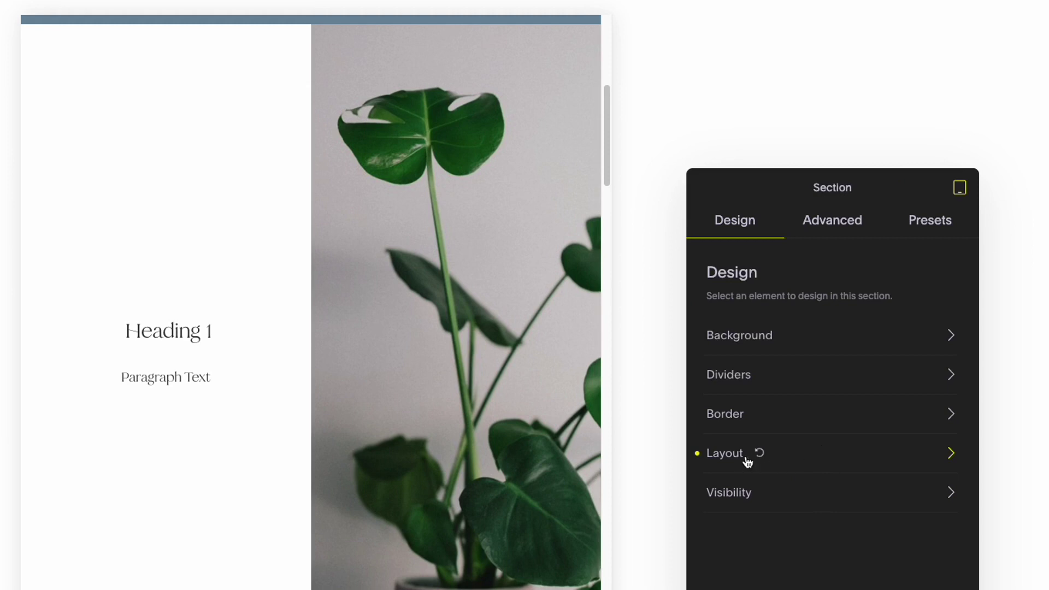
pyautogui.click(951, 453)
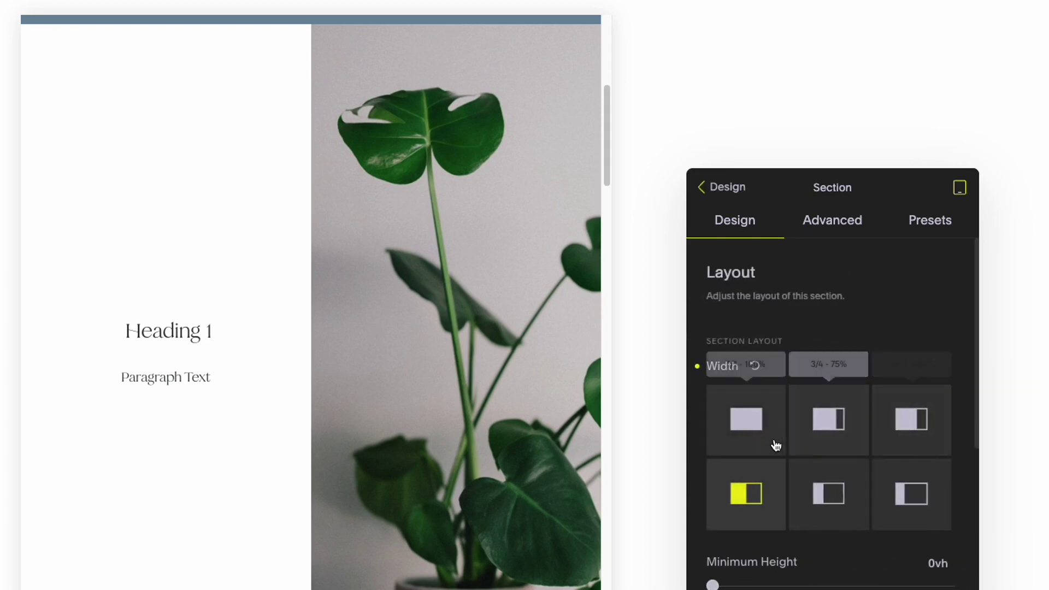
pyautogui.click(752, 423)
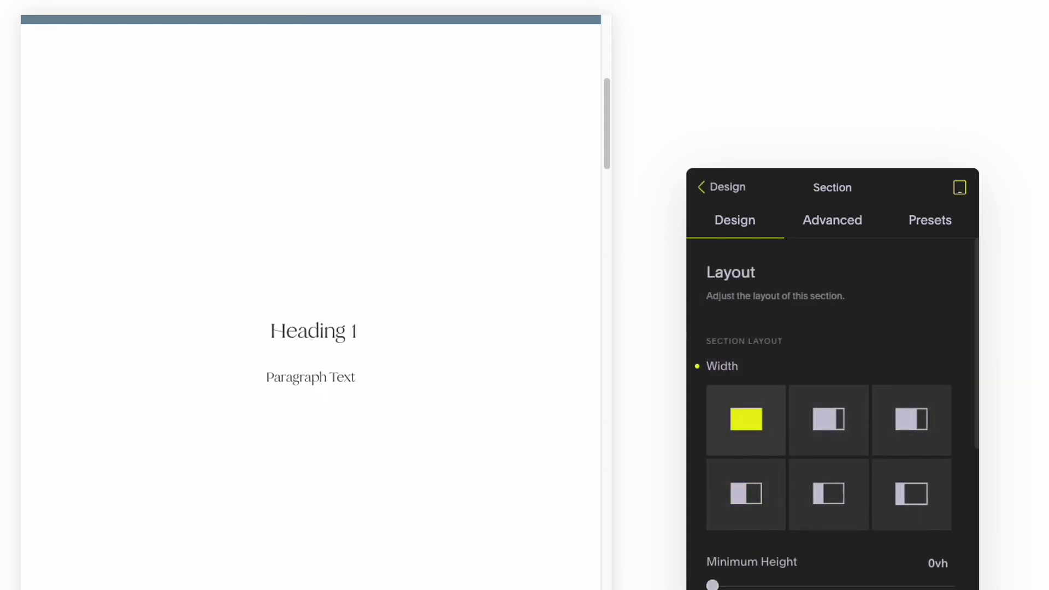
pyautogui.click(526, 495)
# Step: Set the plant-image section's tablet layout width to 1/1 - 100% in SquareKicker and apply it
pyautogui.scroll(-1, 412, 426)
pyautogui.scroll(-5, 409, 426)
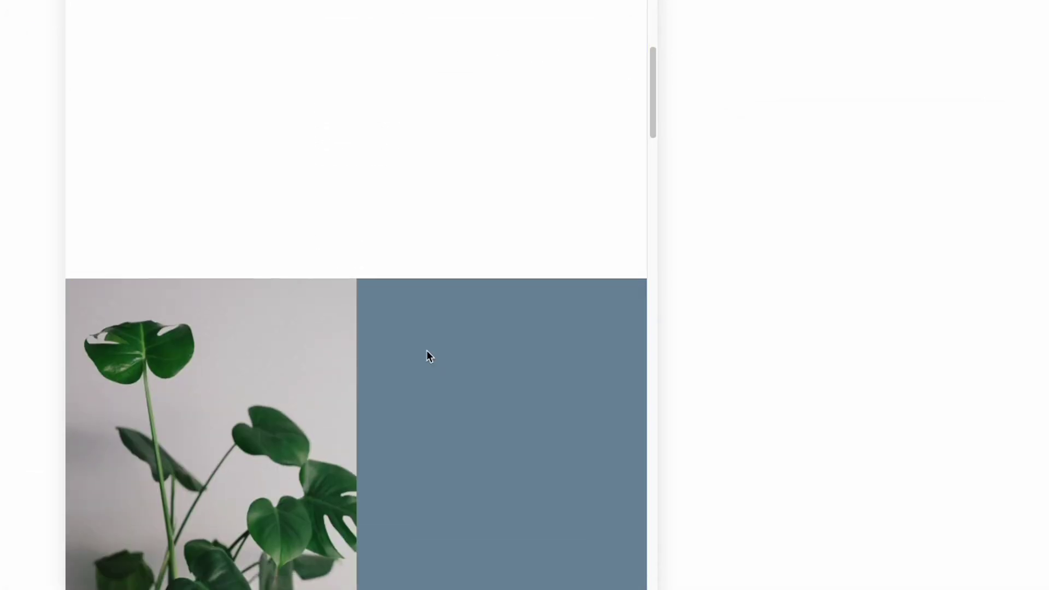
pyautogui.click(195, 258)
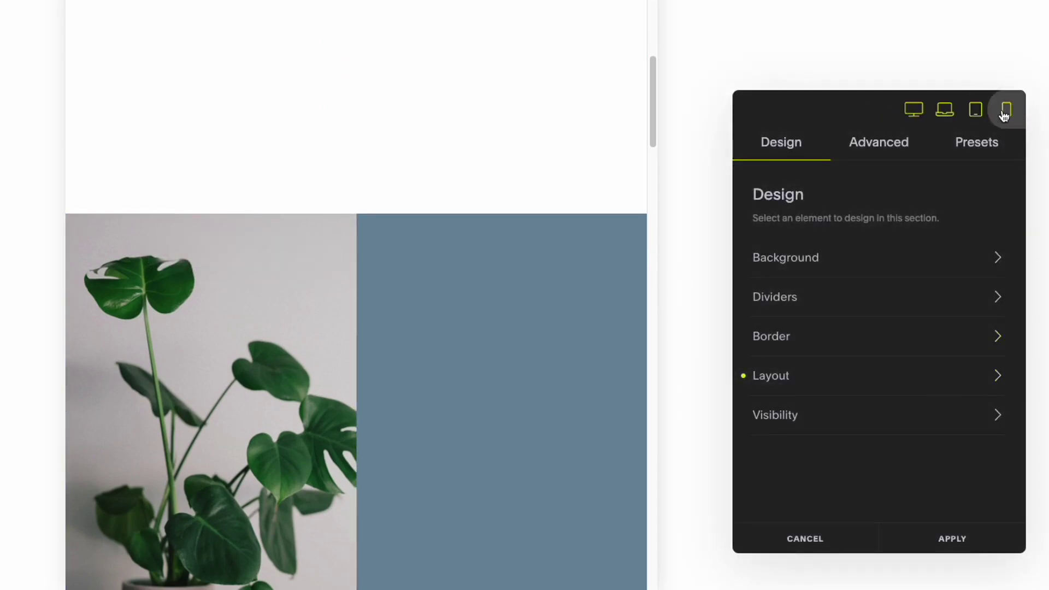
pyautogui.click(855, 385)
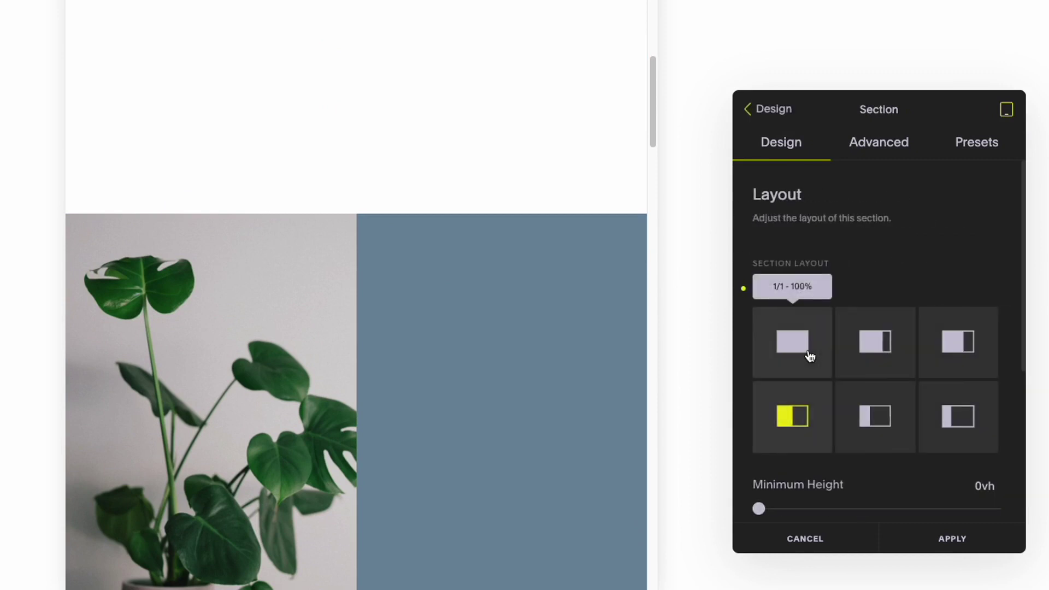
pyautogui.click(809, 355)
pyautogui.click(951, 539)
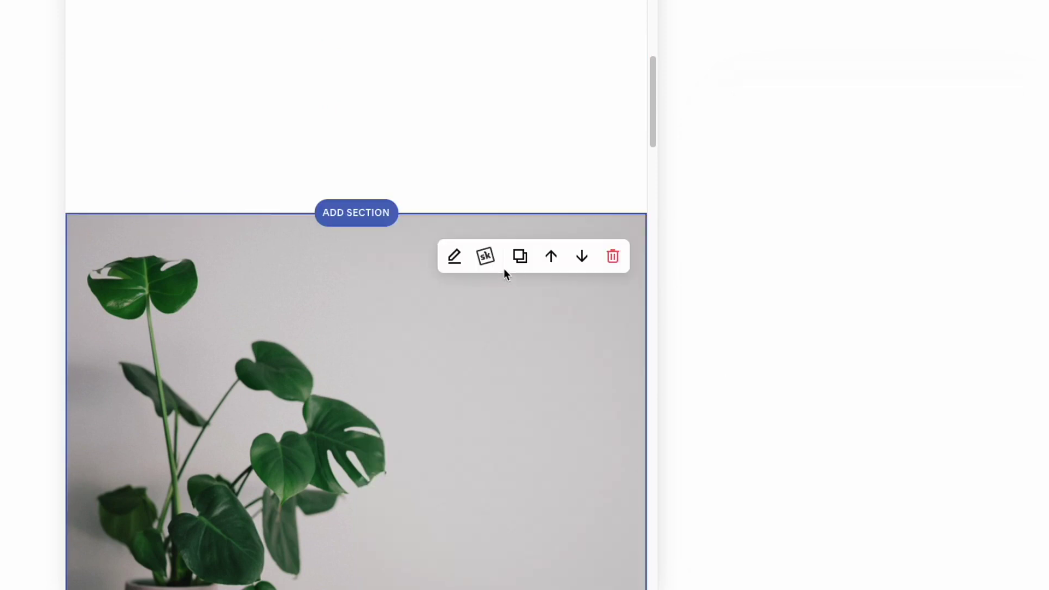
# Step: Compare how the Heading 1 and plant-image sections are arranged in the desktop and mobile views
pyautogui.scroll(5, 503, 251)
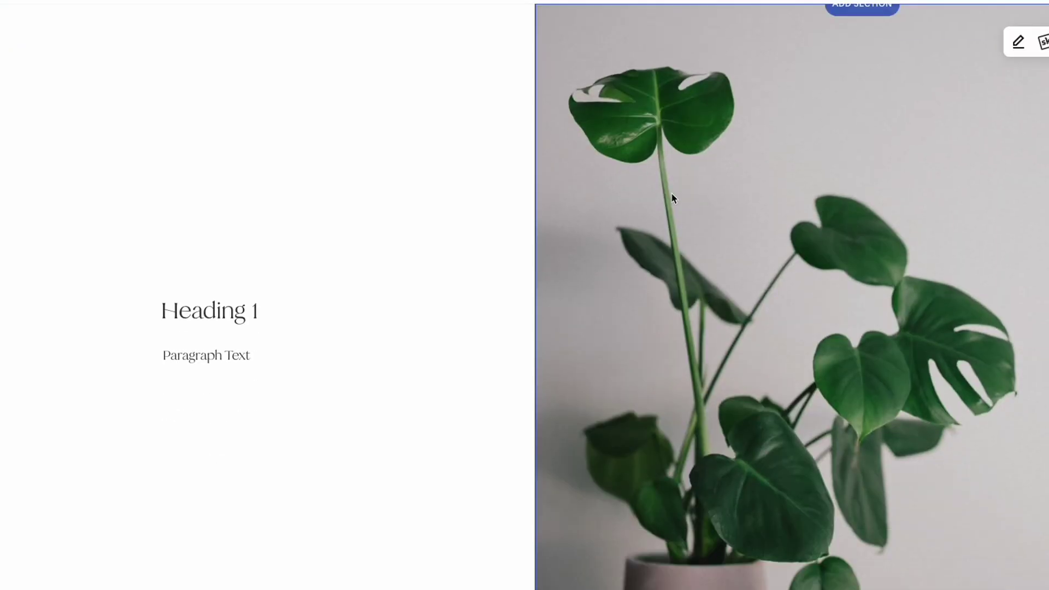
pyautogui.scroll(-1, 675, 202)
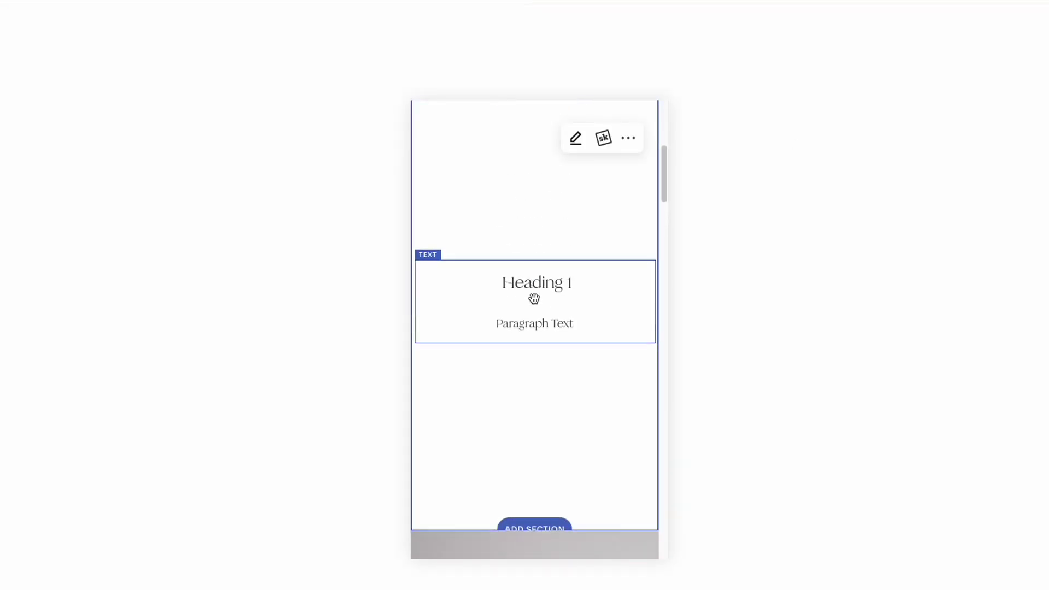
pyautogui.scroll(-8, 534, 301)
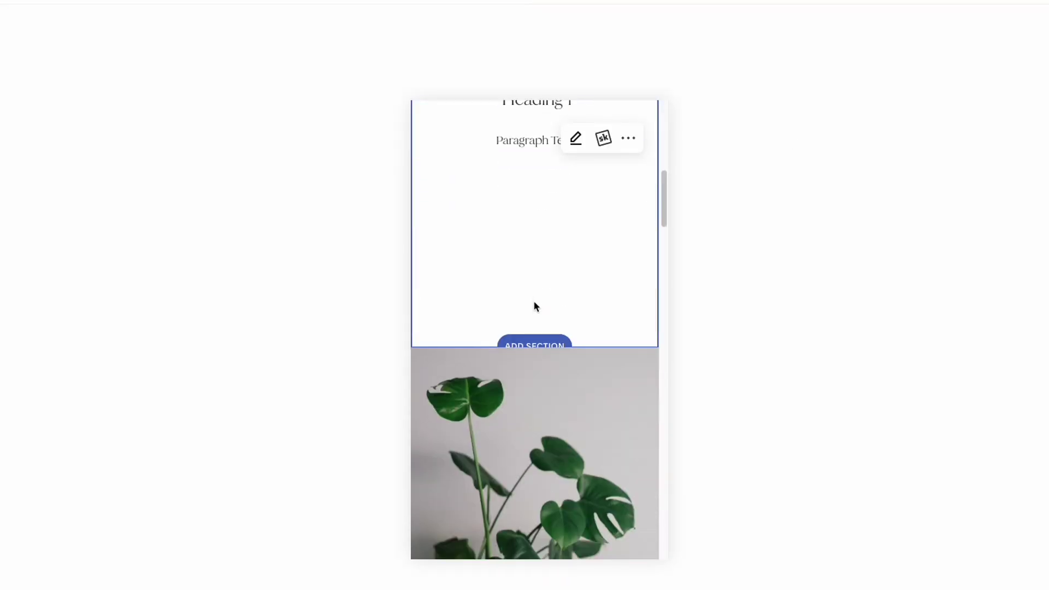
pyautogui.scroll(2, 535, 306)
pyautogui.scroll(2, 535, 308)
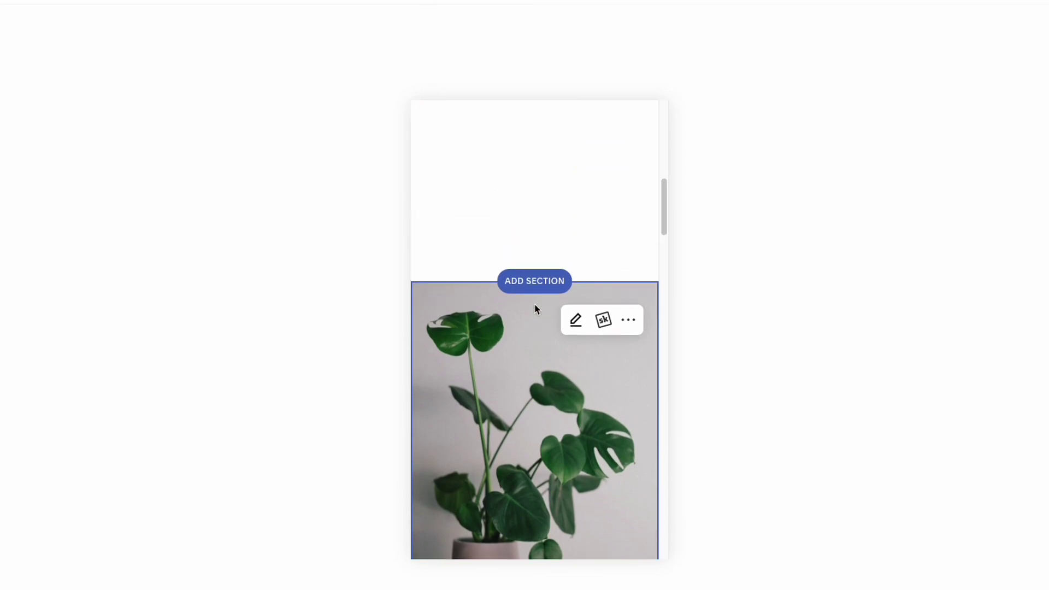